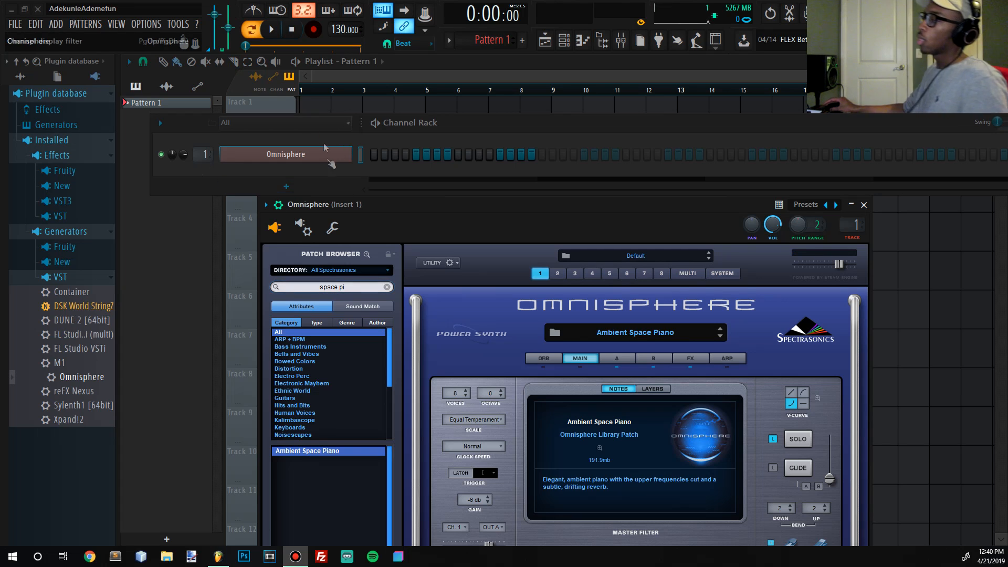
# - Add an empty Sampler channel to the channel rack and open its piano roll
pyautogui.click(323, 186)
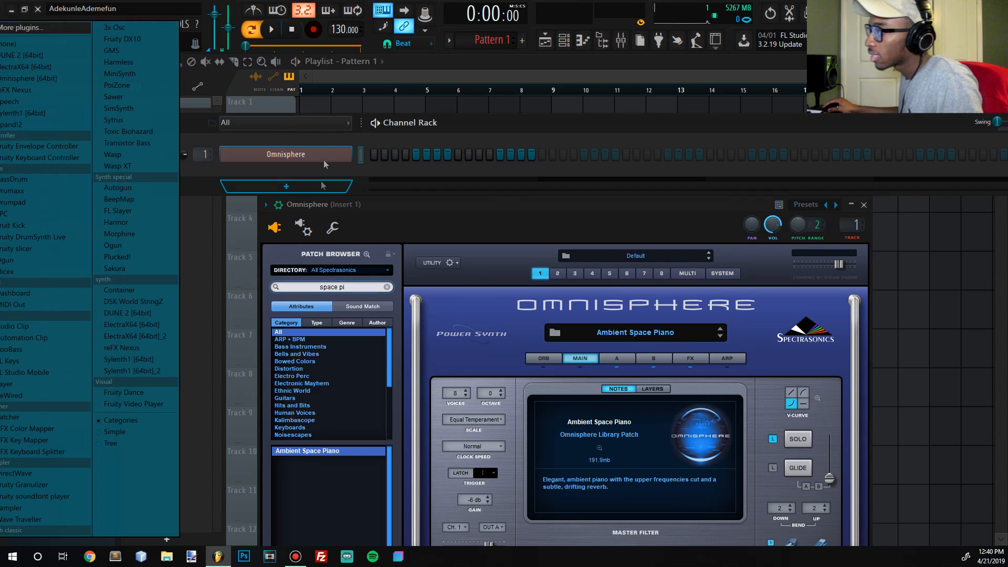
pyautogui.click(52, 44)
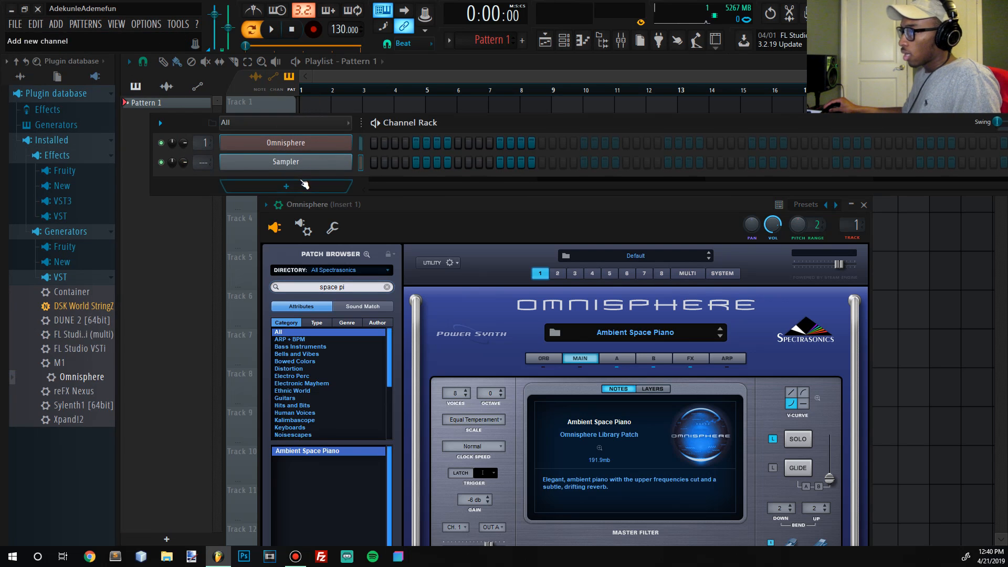
pyautogui.rightClick(311, 164)
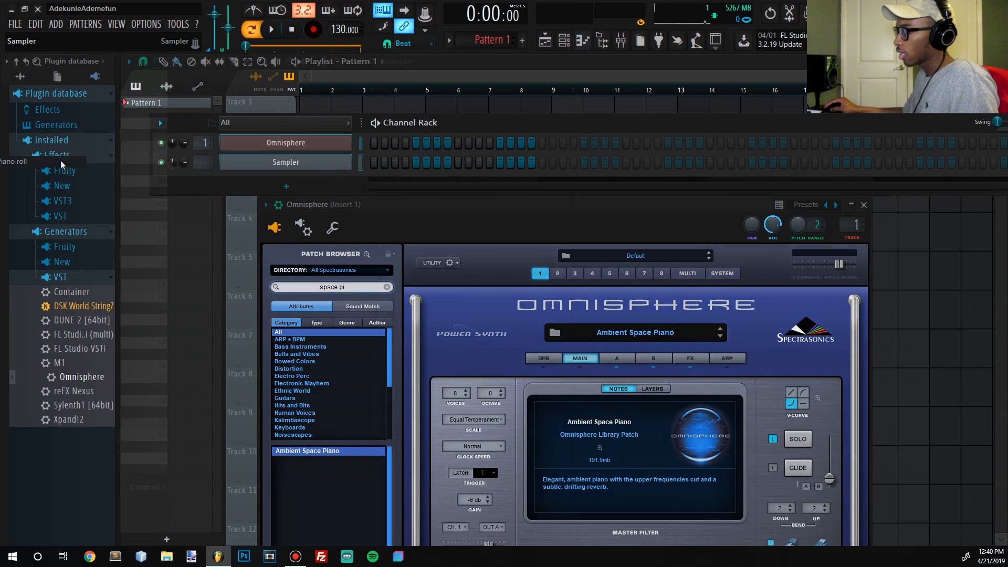
pyautogui.click(60, 159)
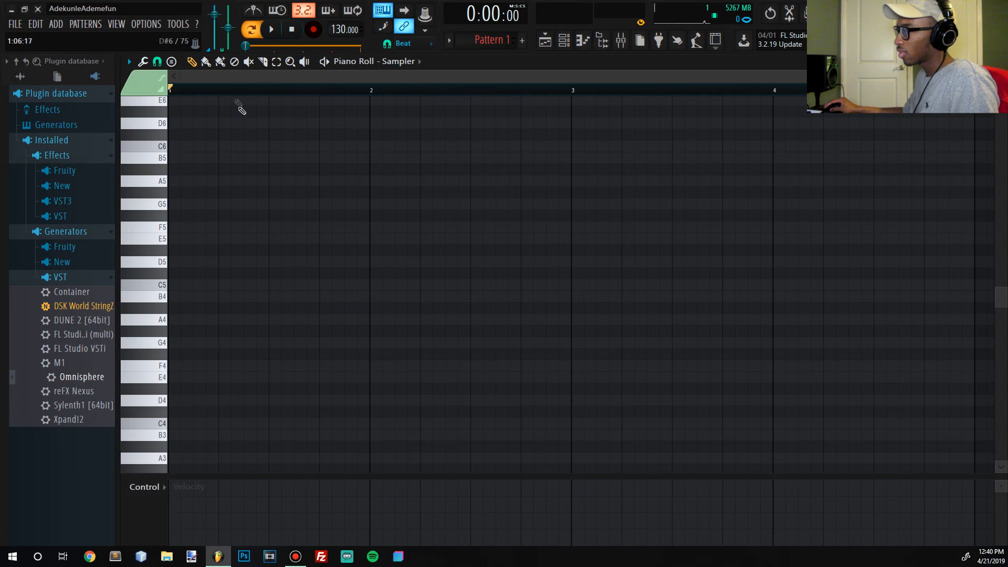
# - Stamp a Major scale starting on A#4 at the beginning of bar 1 and stretch its notes to one full bar
pyautogui.click(172, 63)
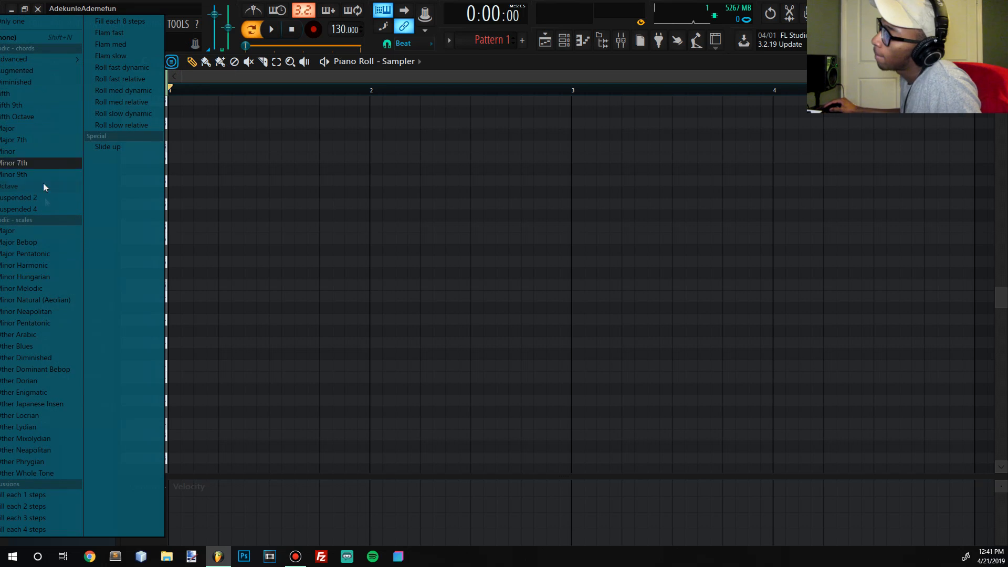
pyautogui.click(46, 229)
pyautogui.click(200, 180)
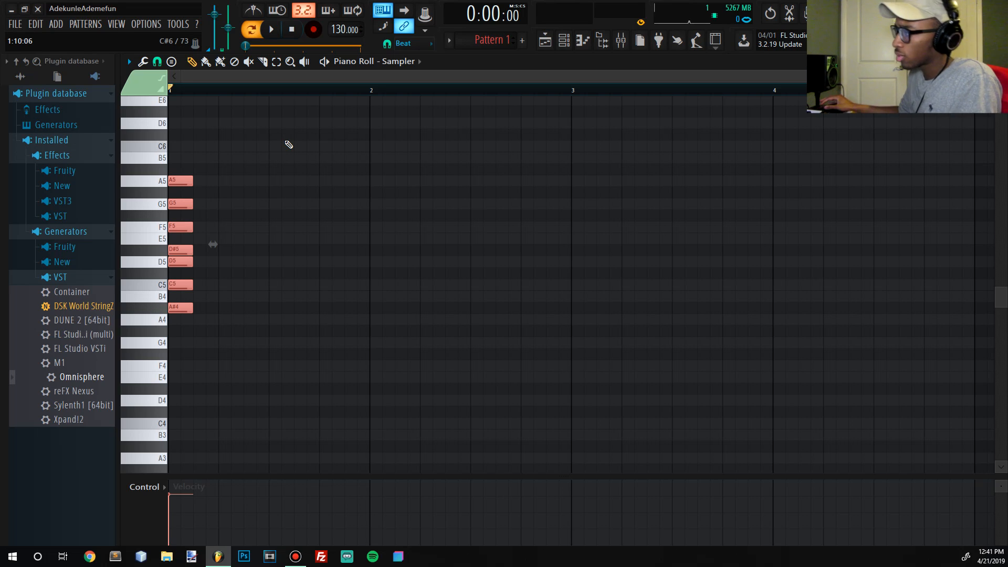
pyautogui.moveTo(207, 236); pyautogui.dragTo(383, 241)
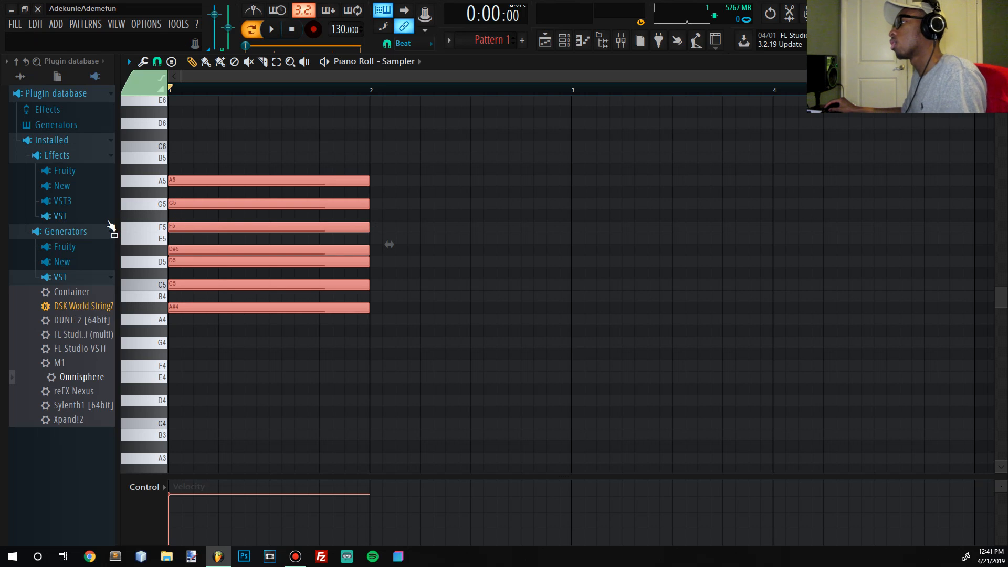
# - Shift the scale notes to start on G# at bar 1 and duplicate them across the octaves from G#3 to G7
pyautogui.moveTo(190, 257); pyautogui.dragTo(206, 273)
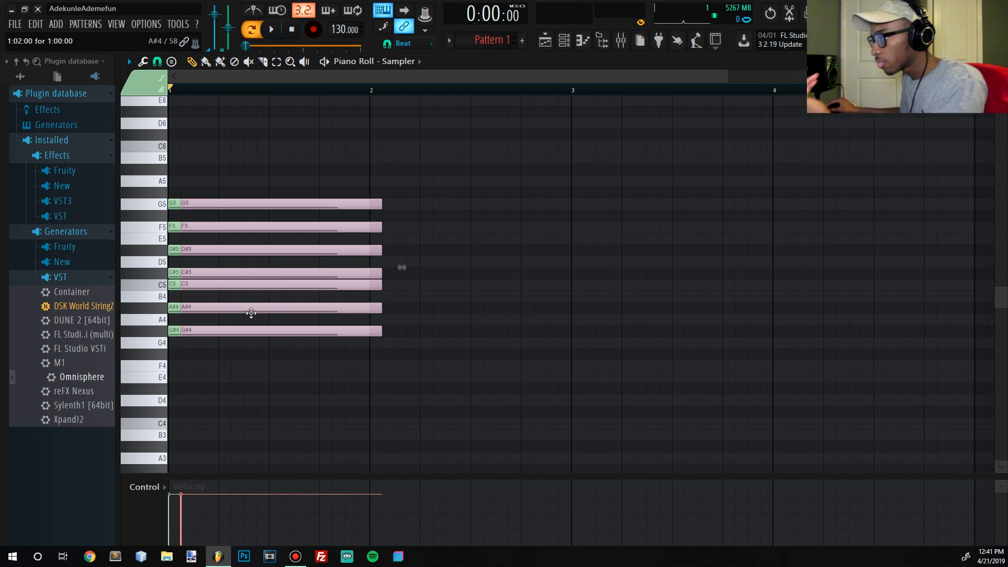
pyautogui.moveTo(209, 327); pyautogui.dragTo(163, 320)
pyautogui.scroll(-1, 211, 239)
pyautogui.scroll(-3, 489, 229)
pyautogui.keyDown('ctrl'); pyautogui.click(480, 236); pyautogui.keyUp('ctrl')
pyautogui.scroll(-2, 275, 203)
pyautogui.scroll(9, 232, 191)
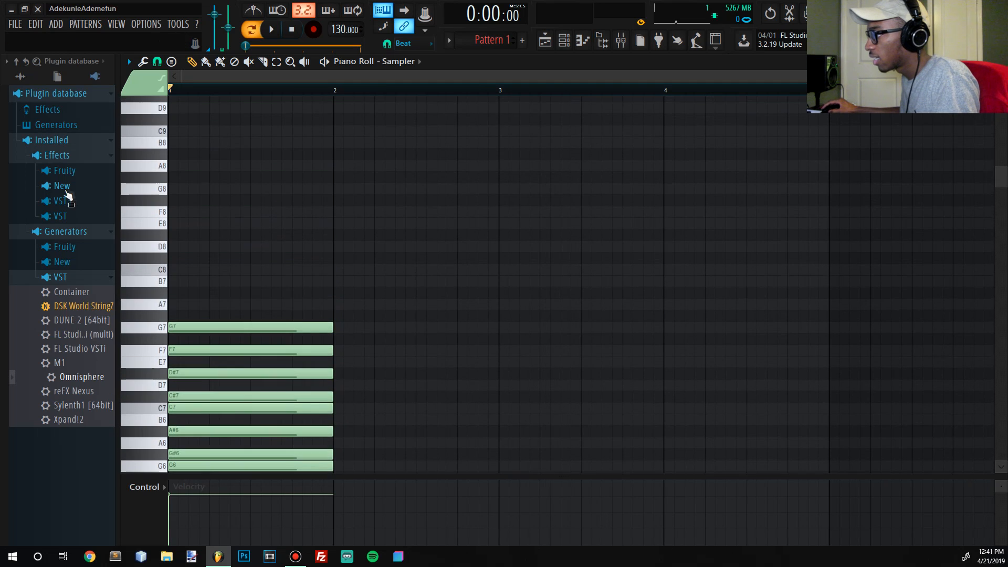
pyautogui.scroll(-8, 220, 315)
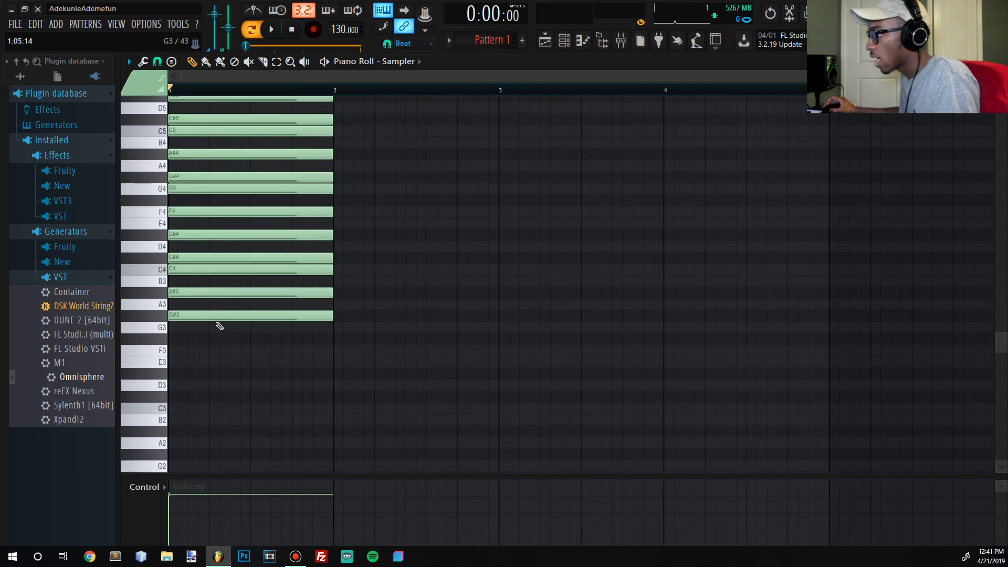
# - Enlarge the channel rack and switch the piano roll to the Omnisphere channel
pyautogui.click(564, 40)
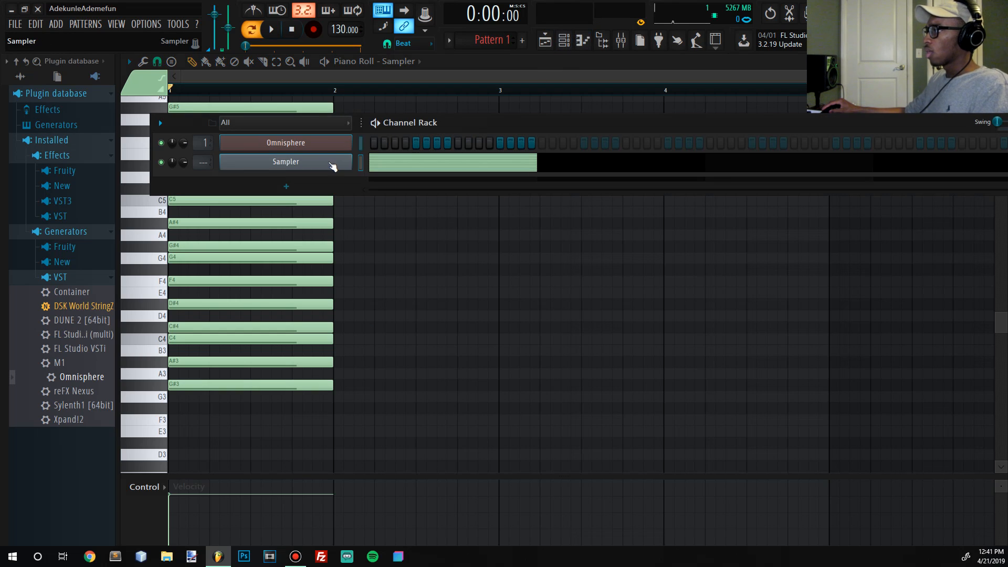
pyautogui.moveTo(359, 194); pyautogui.dragTo(359, 214)
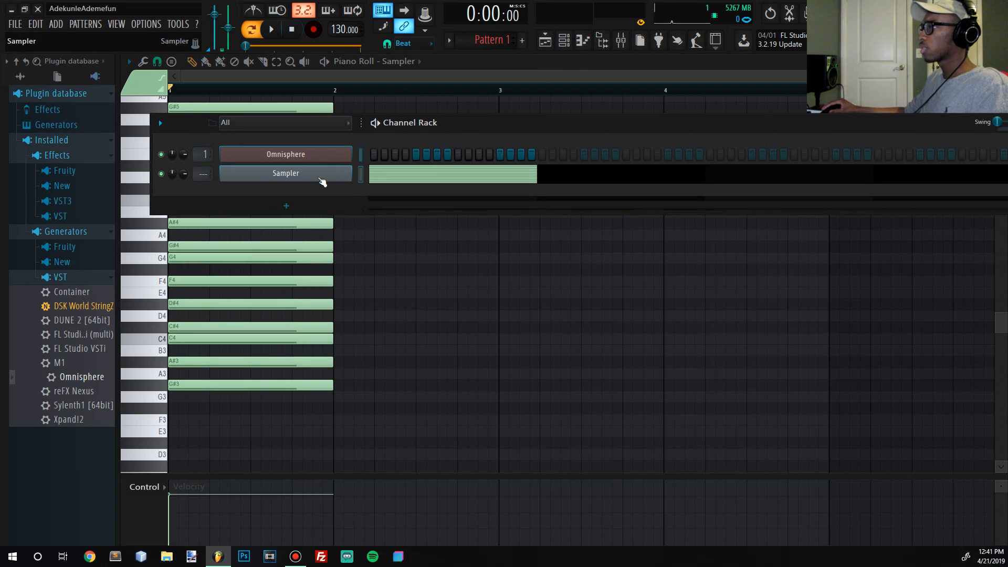
pyautogui.rightClick(322, 155)
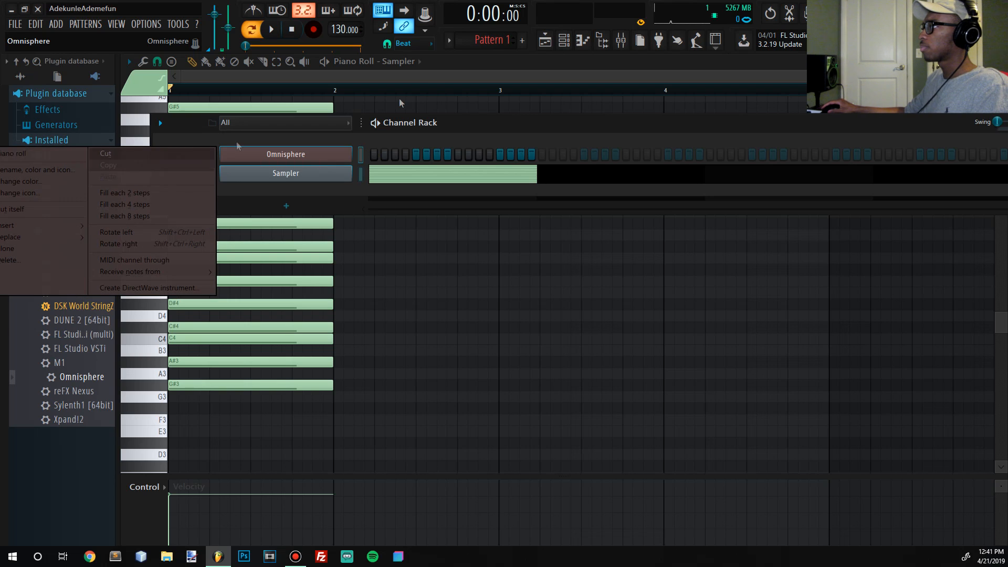
pyautogui.click(436, 90)
pyautogui.click(411, 61)
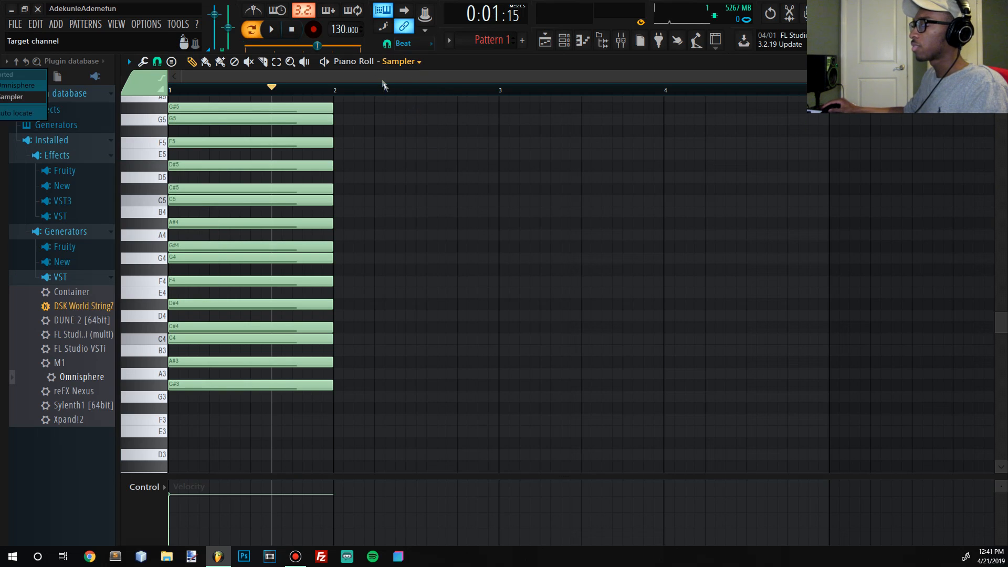
pyautogui.click(21, 86)
# - Place one-bar notes on C#5, F5 and G#5 in bar 1 and play back the chord
pyautogui.scroll(4, 225, 166)
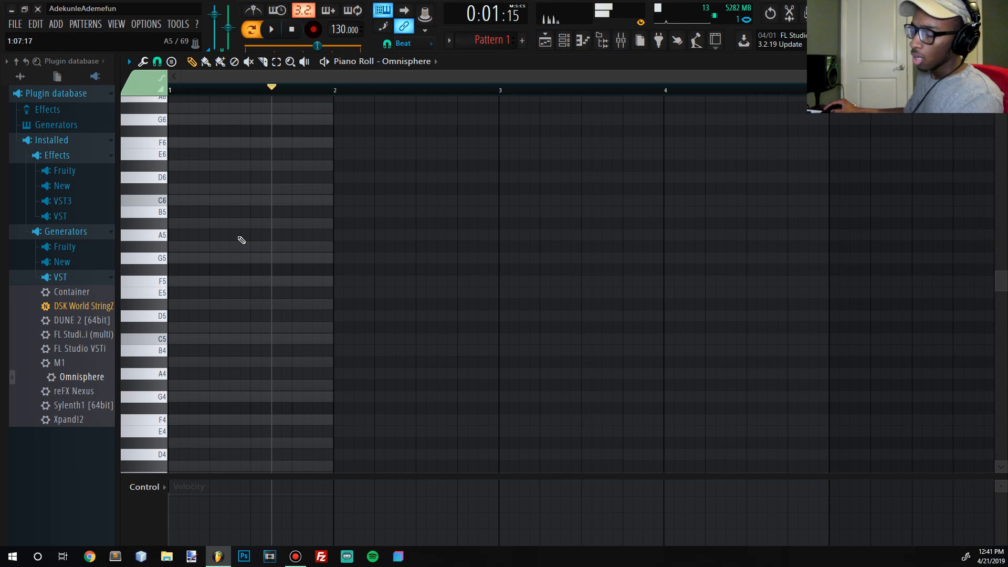
pyautogui.scroll(-1, 246, 232)
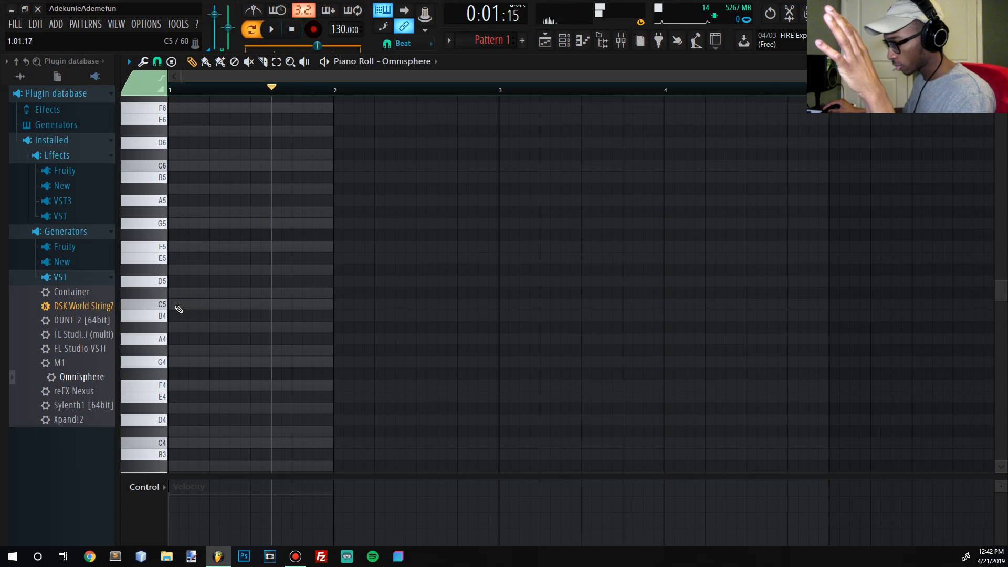
pyautogui.click(181, 293)
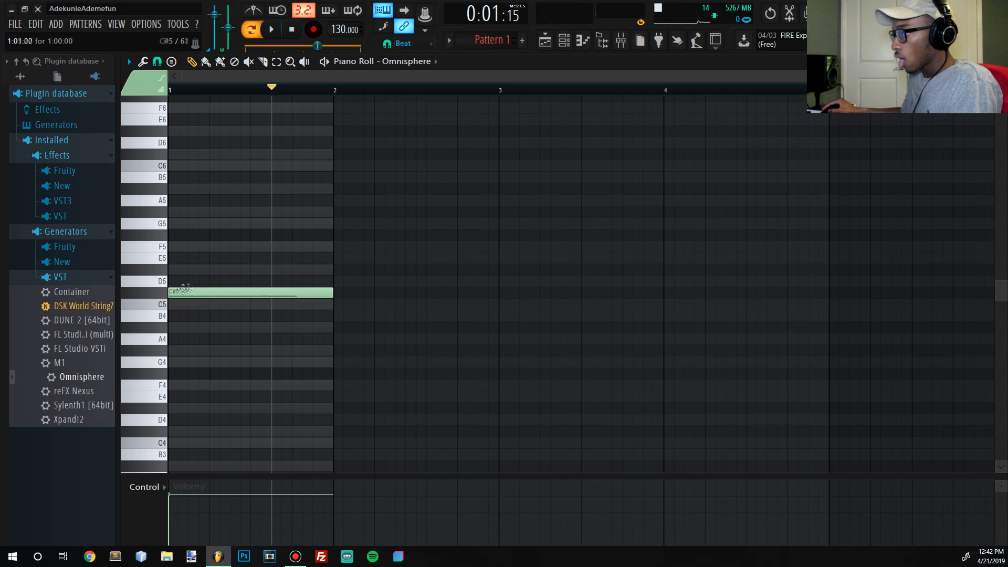
pyautogui.click(164, 295)
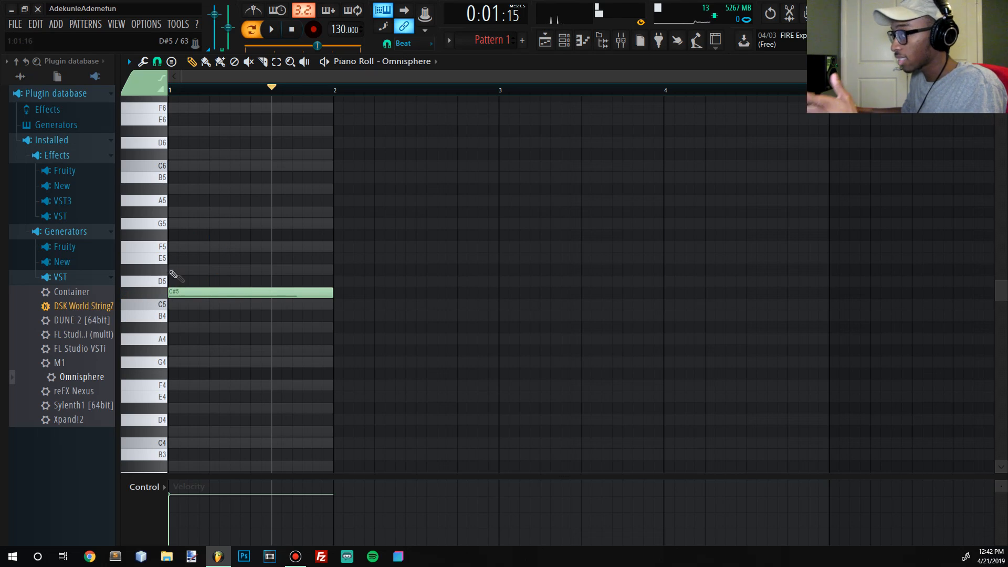
pyautogui.click(179, 247)
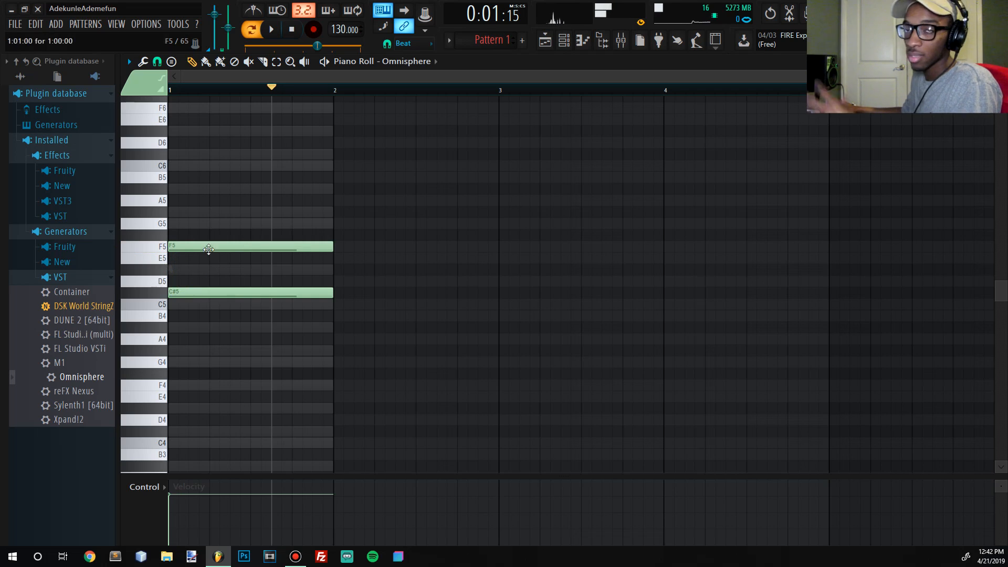
pyautogui.click(293, 32)
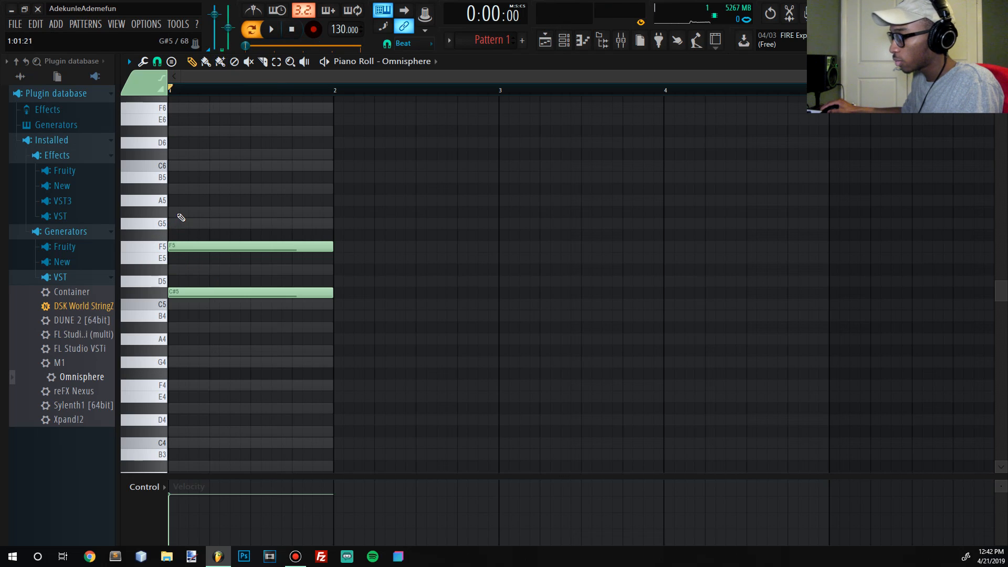
pyautogui.click(179, 215)
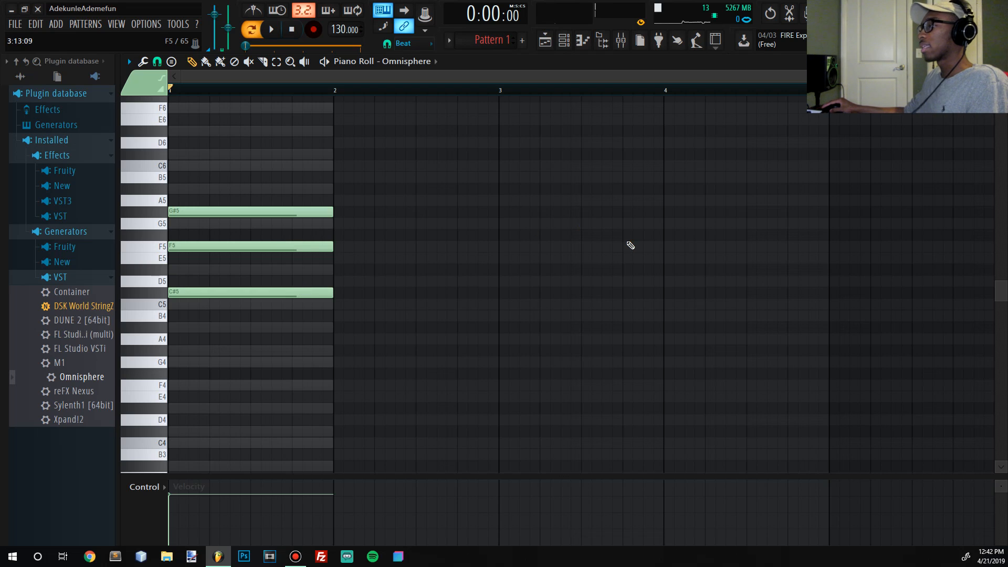
pyautogui.press('space')
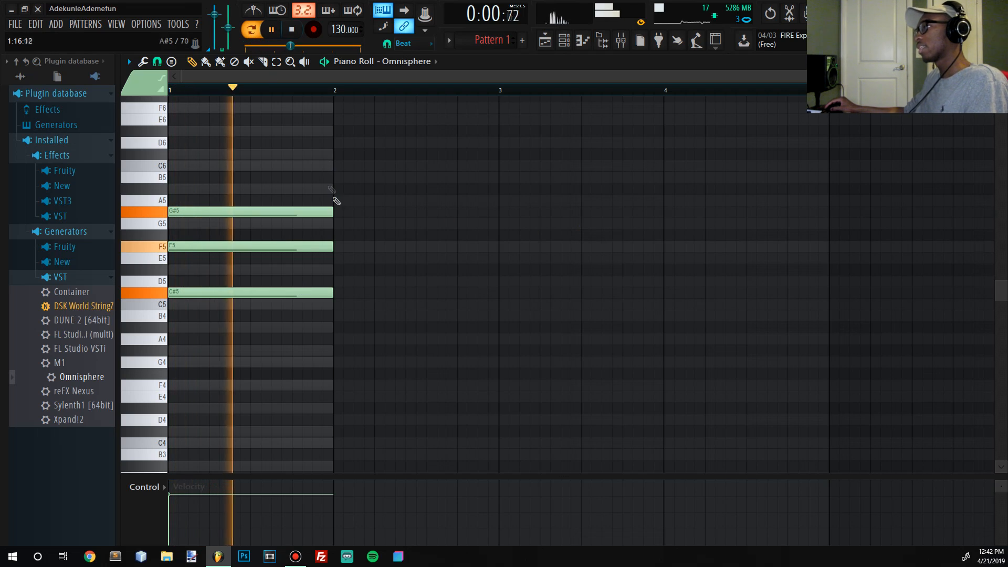
pyautogui.press('space')
# - Select the whole three-note chord, transpose it up to C6, E6 and G6, and play it back
pyautogui.moveTo(427, 391); pyautogui.dragTo(168, 94)
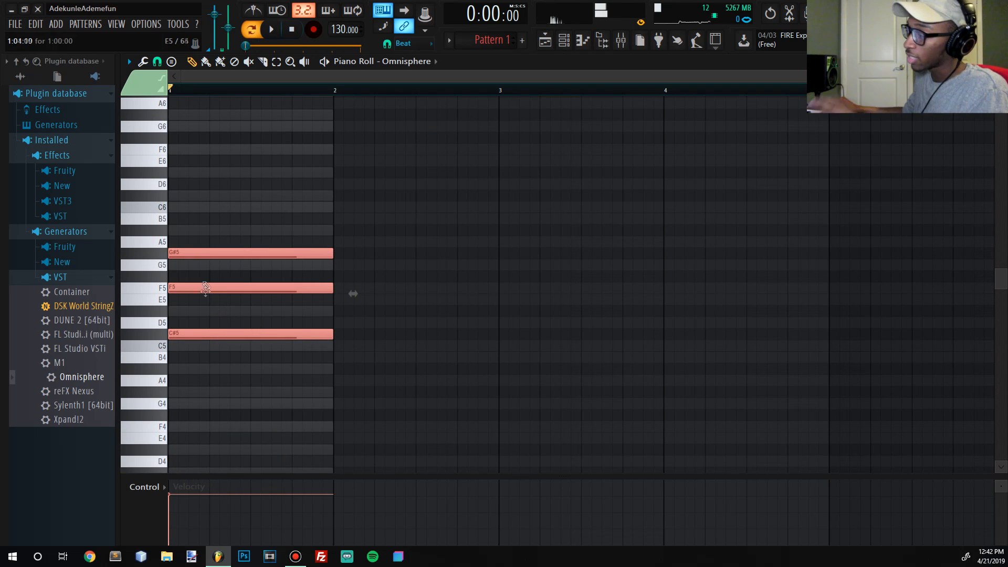
pyautogui.click(206, 345)
pyautogui.rightClick(257, 347)
pyautogui.moveTo(421, 421); pyautogui.dragTo(90, 93)
pyautogui.moveTo(235, 303); pyautogui.dragTo(101, 295)
pyautogui.press('space')
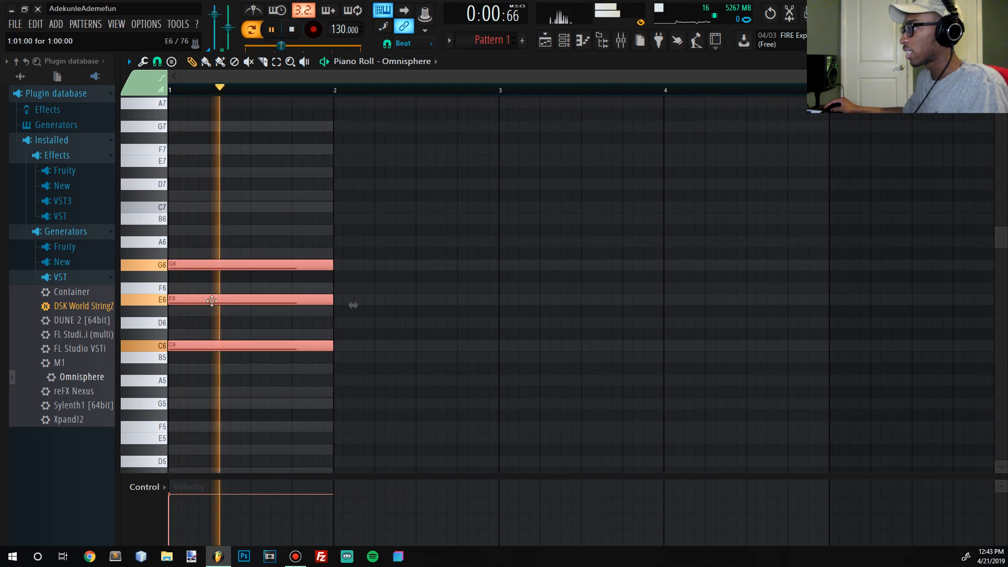
# - Audition the chord transposed down to D5, F#5 and A5, and to E4, G#4 and B4
pyautogui.moveTo(215, 297); pyautogui.dragTo(216, 411)
pyautogui.scroll(-3, 216, 336)
pyautogui.press('space')
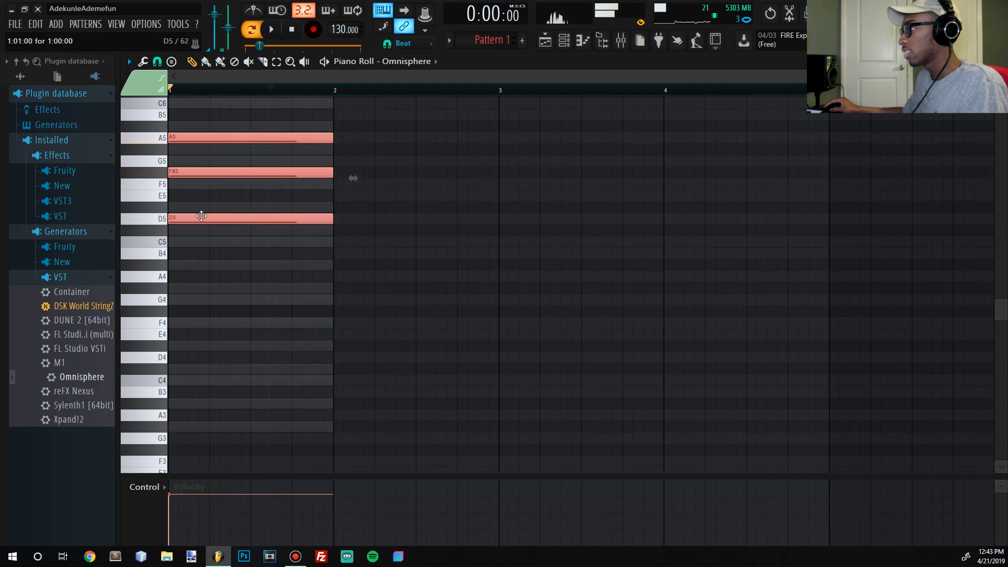
pyautogui.moveTo(201, 215); pyautogui.dragTo(166, 336)
pyautogui.press('space')
pyautogui.press('space')
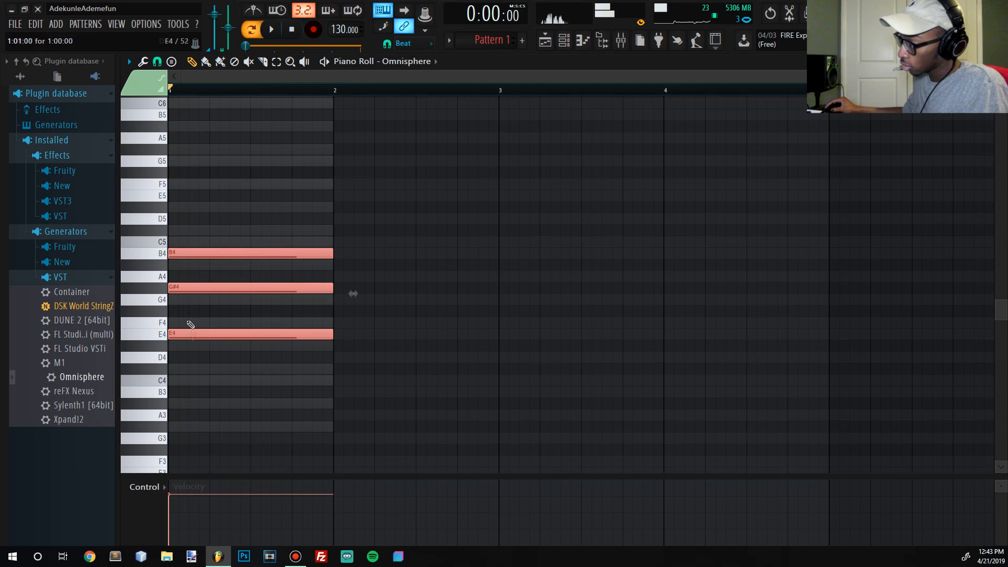
# - Transpose the selected chord to D#5, G5 and A#5 in bar 1 and clear the note selection
pyautogui.scroll(3, 192, 336)
pyautogui.moveTo(188, 423); pyautogui.dragTo(169, 293)
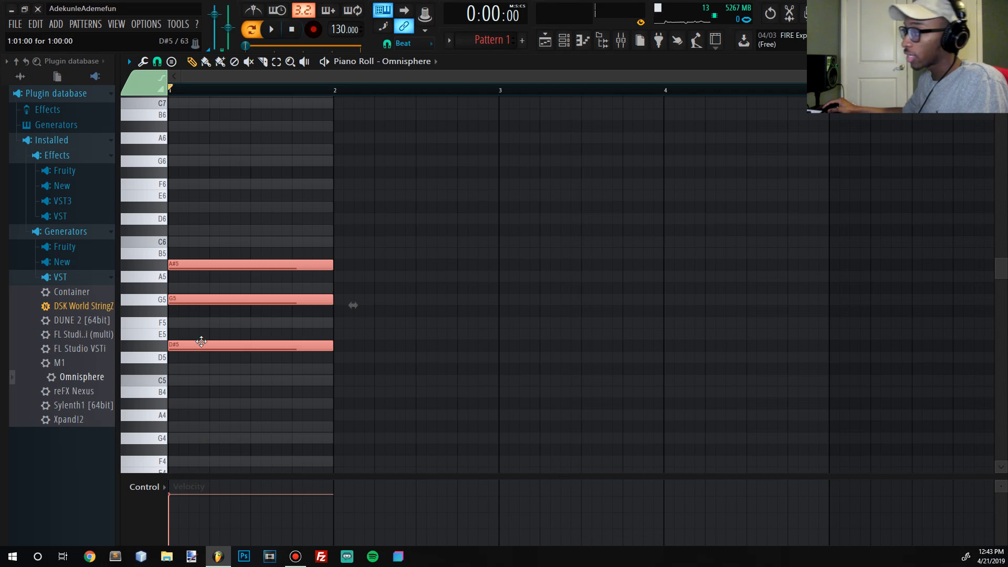
pyautogui.keyDown('ctrl'); pyautogui.click(502, 373); pyautogui.keyUp('ctrl')
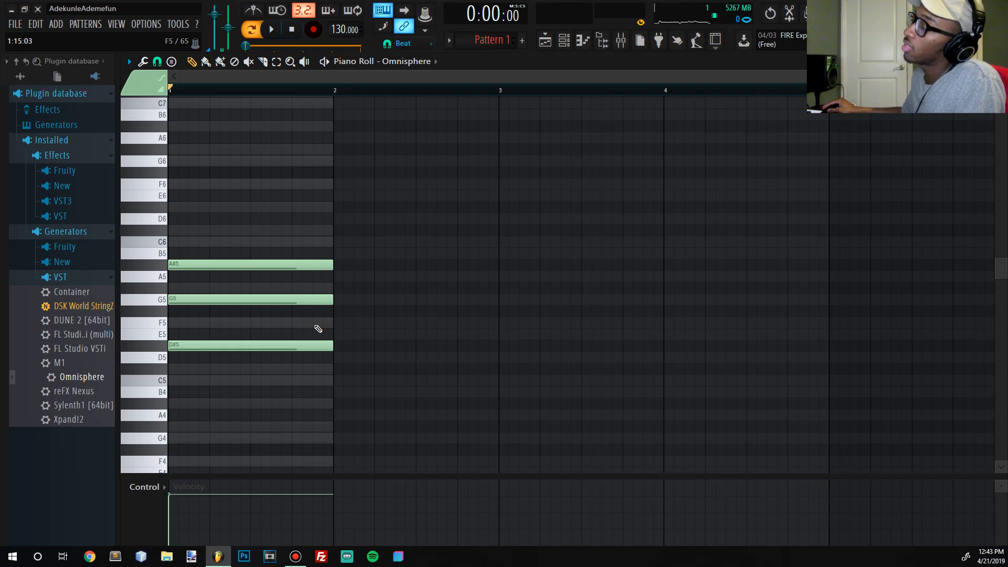
# - Copy the chord's A#5 note to the start of bar 2 and raise the copy to C#6
pyautogui.click(182, 264)
pyautogui.click(150, 267)
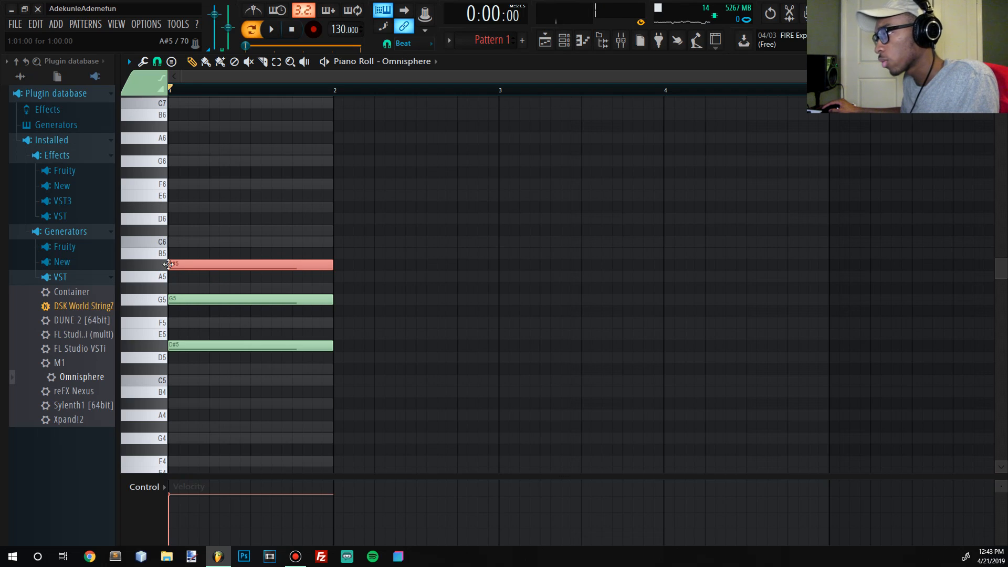
pyautogui.moveTo(178, 264); pyautogui.dragTo(374, 264)
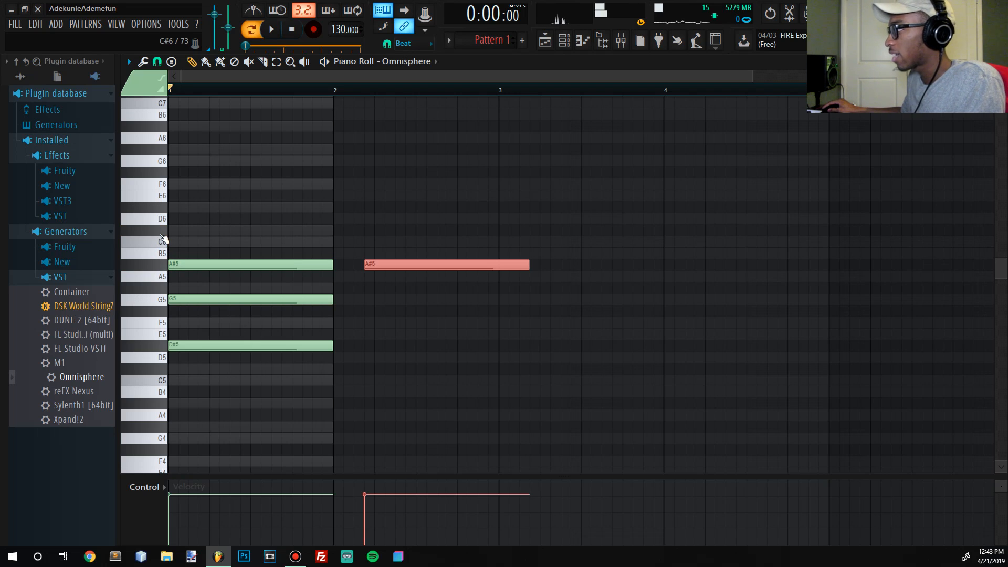
pyautogui.moveTo(383, 264); pyautogui.dragTo(351, 229)
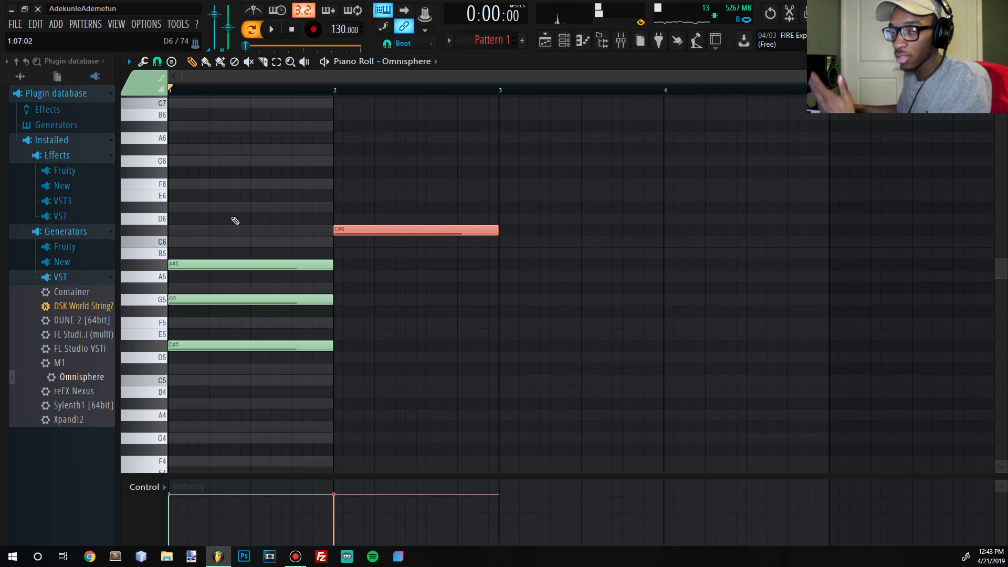
# - Play back the pattern and add one-bar A#5 and G5 notes below the C#6 in bar 2
pyautogui.press('space')
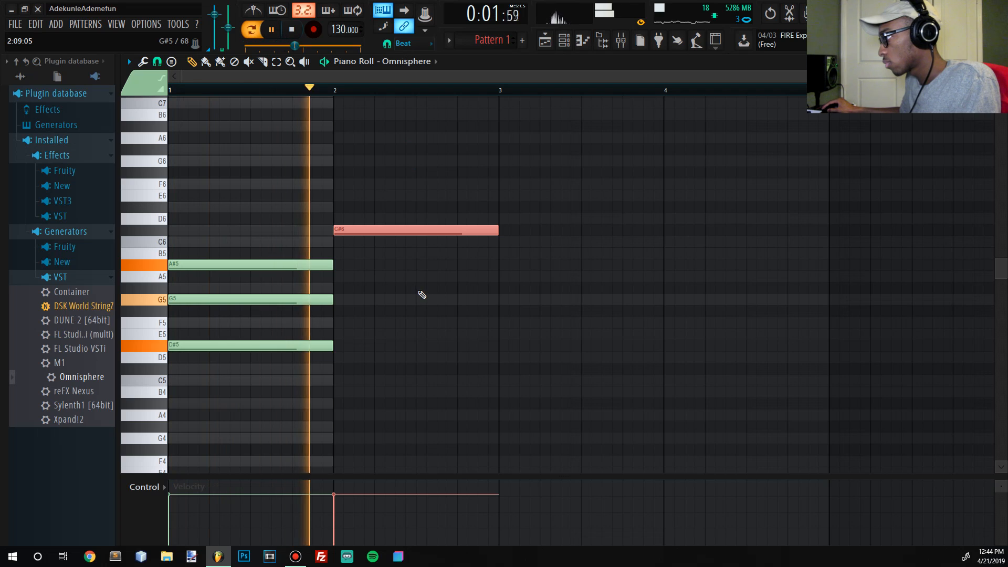
pyautogui.press('space')
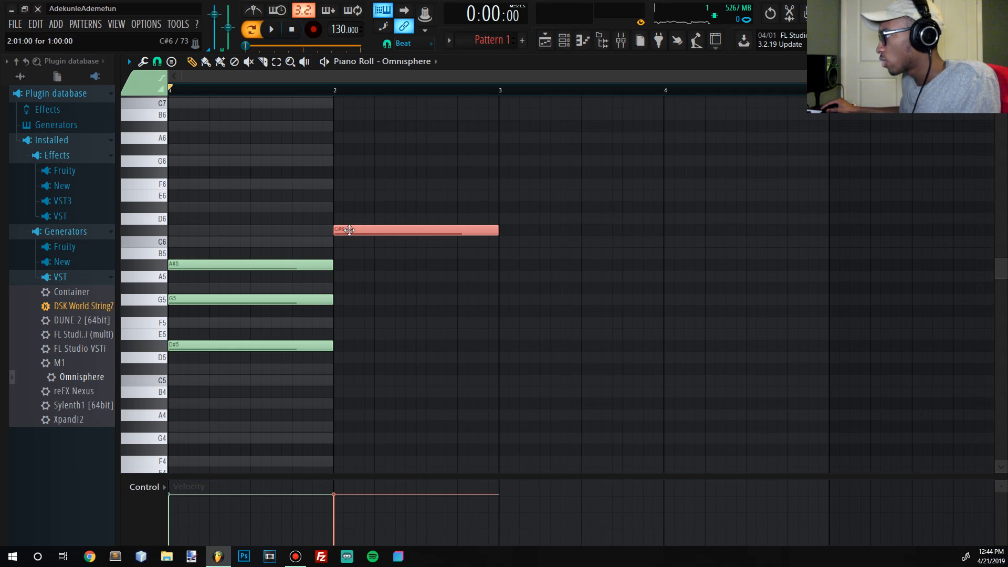
pyautogui.click(351, 267)
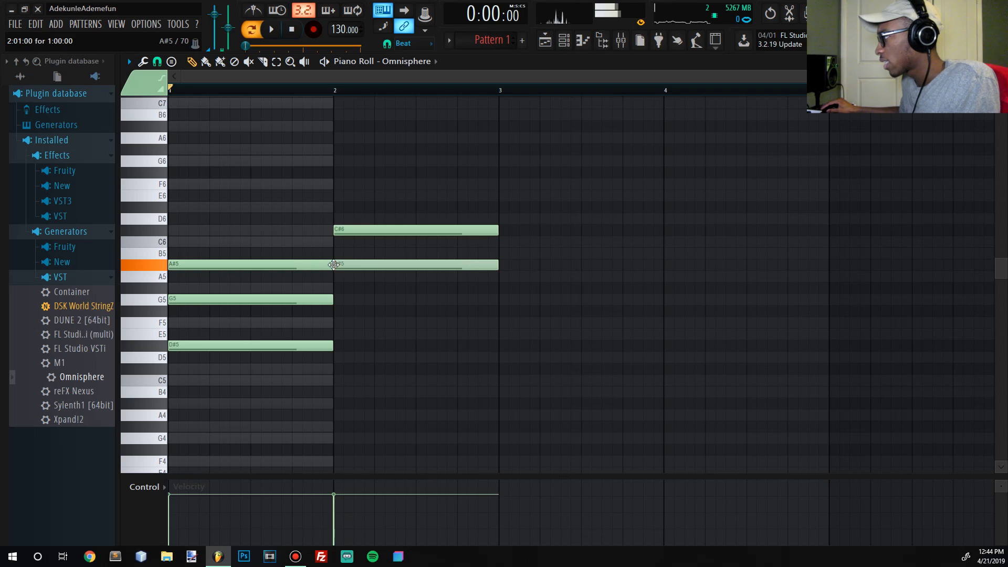
pyautogui.click(362, 300)
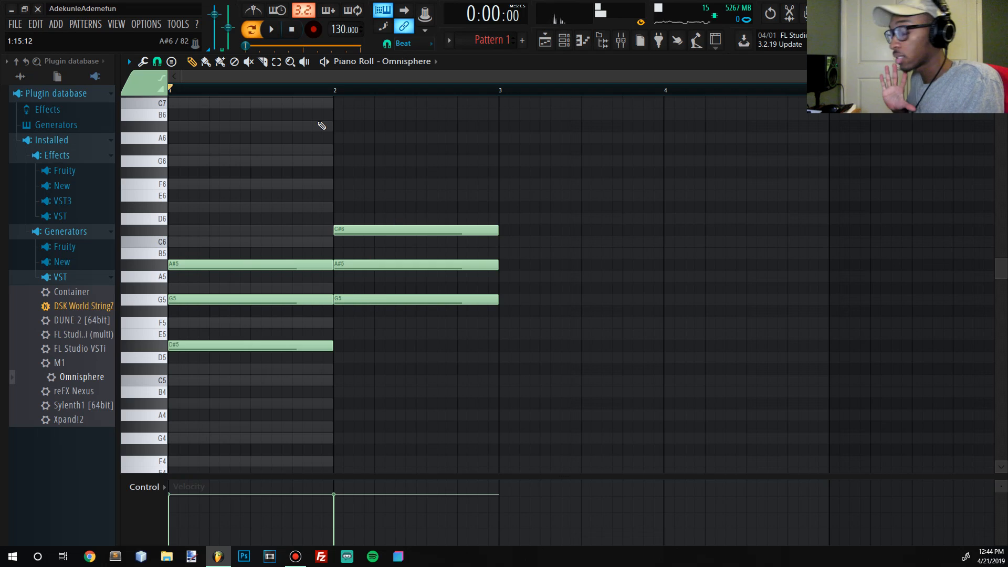
# - Play back the pattern and rebuild bar 2's chord as F#5, A#5 and C#6 by replacing the G5 with a one-bar F#5
pyautogui.press('space')
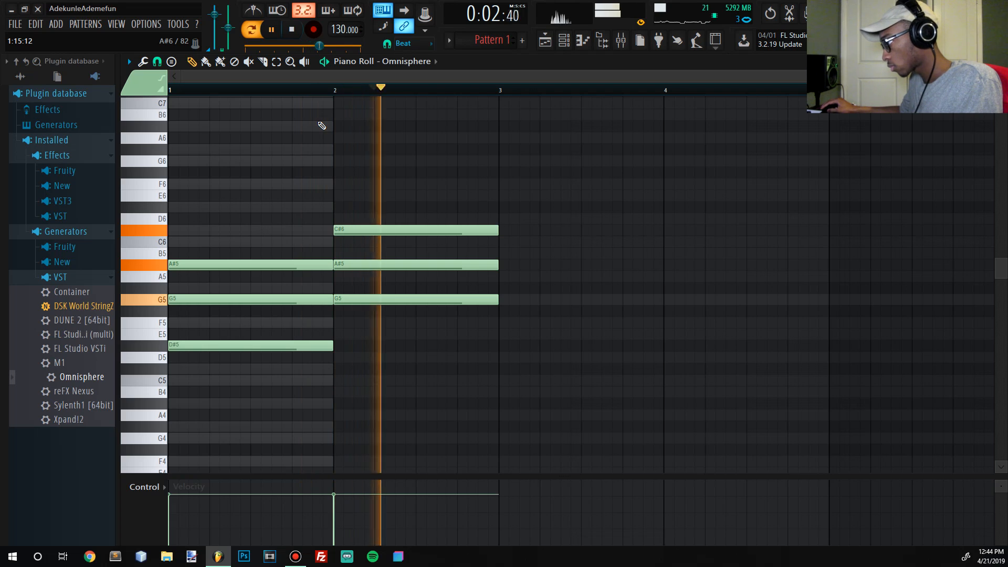
pyautogui.press('space')
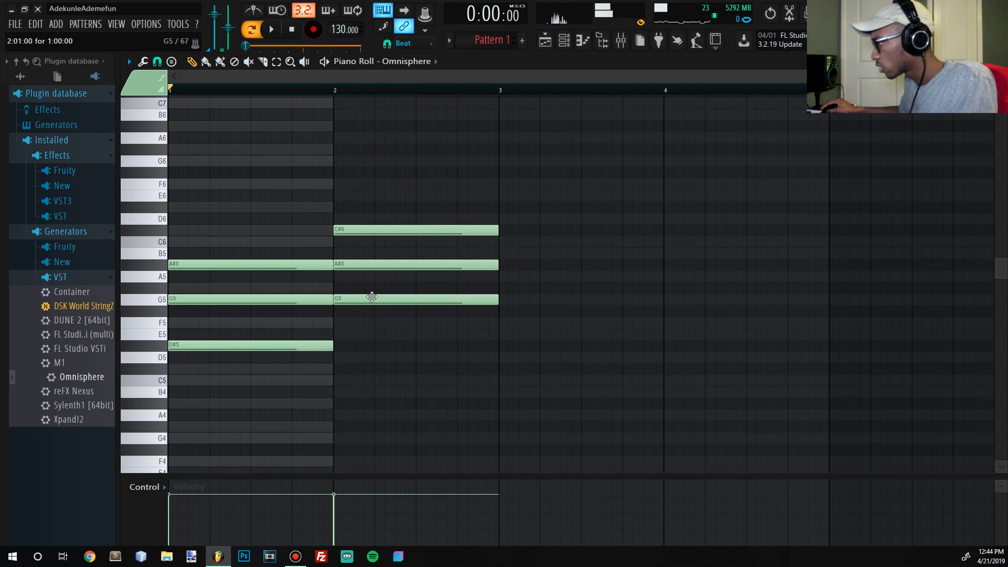
pyautogui.moveTo(368, 297); pyautogui.dragTo(368, 314)
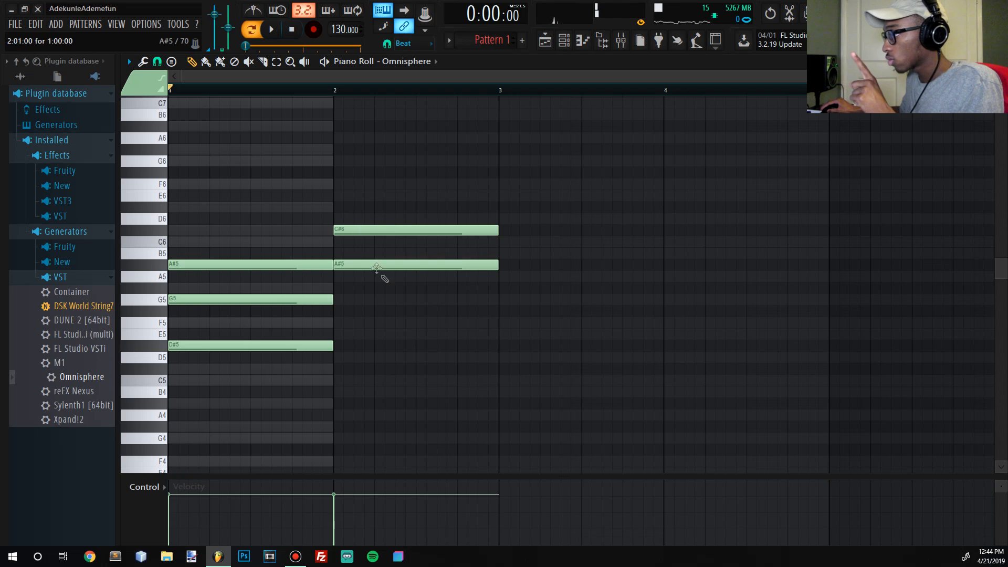
pyautogui.moveTo(314, 305)
pyautogui.mouseDown()
pyautogui.moveTo(356, 304)
pyautogui.moveTo(315, 304)
pyautogui.mouseUp()
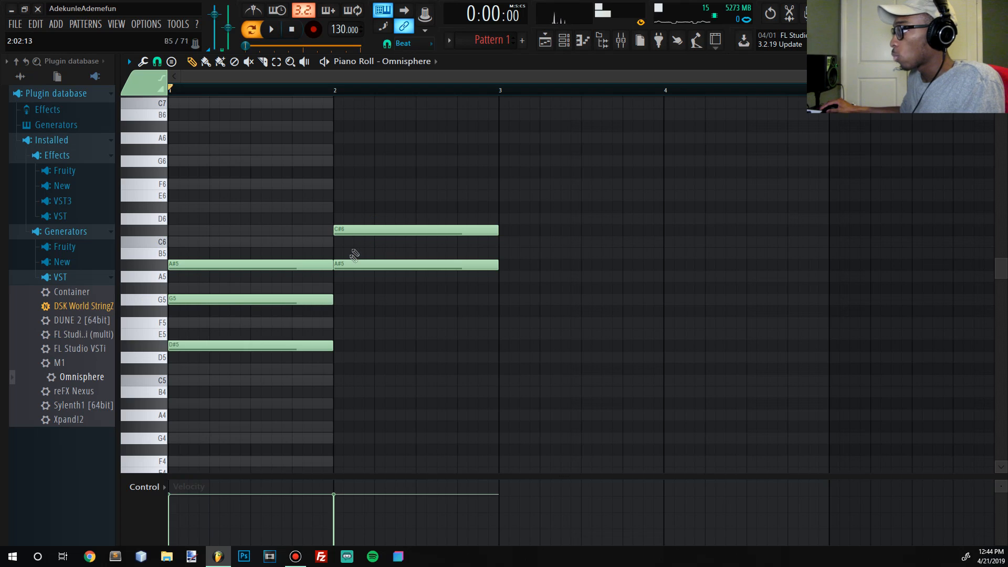
pyautogui.rightClick(364, 263)
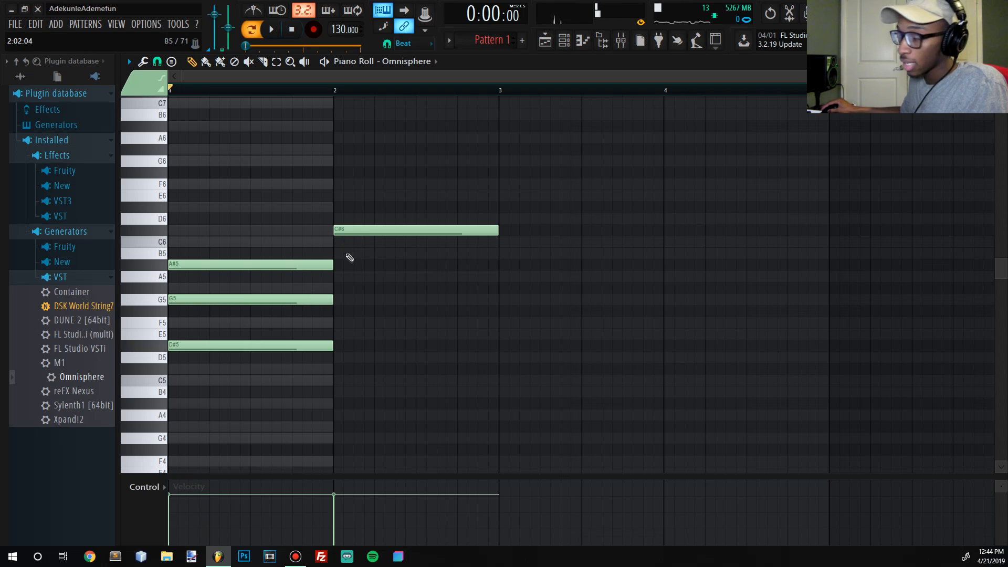
pyautogui.click(354, 267)
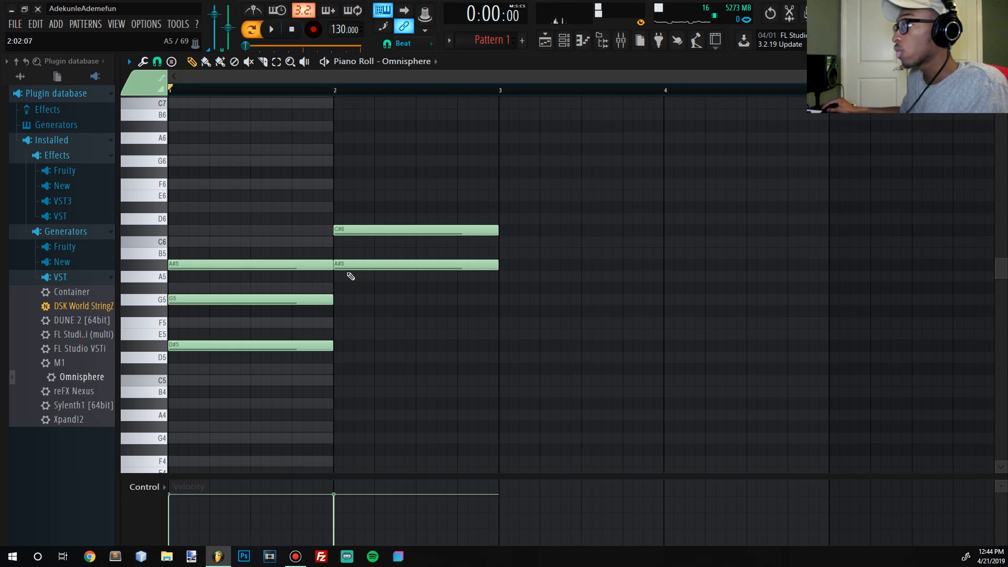
pyautogui.click(348, 310)
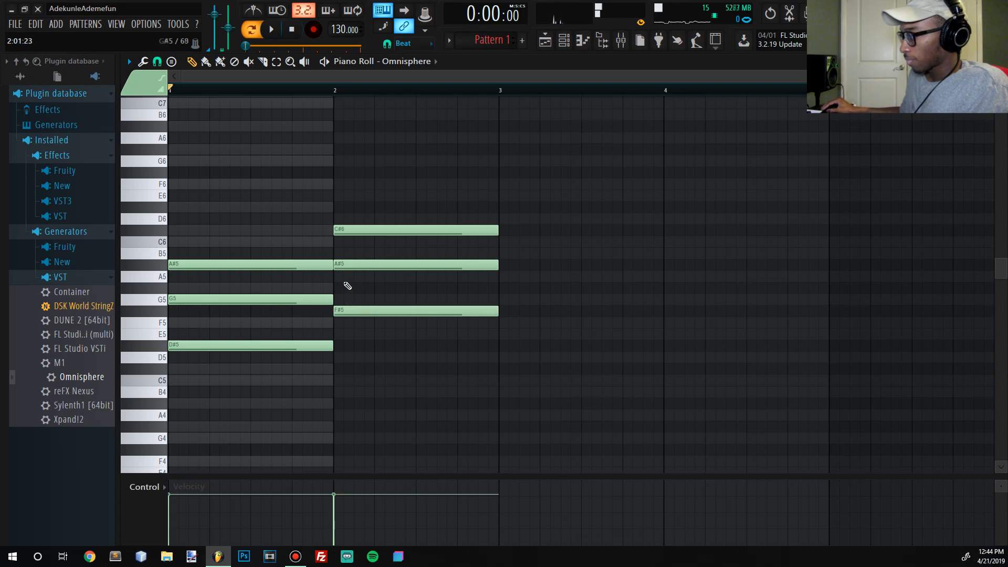
# - Select the bar 1 chord, clear the selection and play back the two-bar pattern
pyautogui.moveTo(231, 397); pyautogui.dragTo(236, 220)
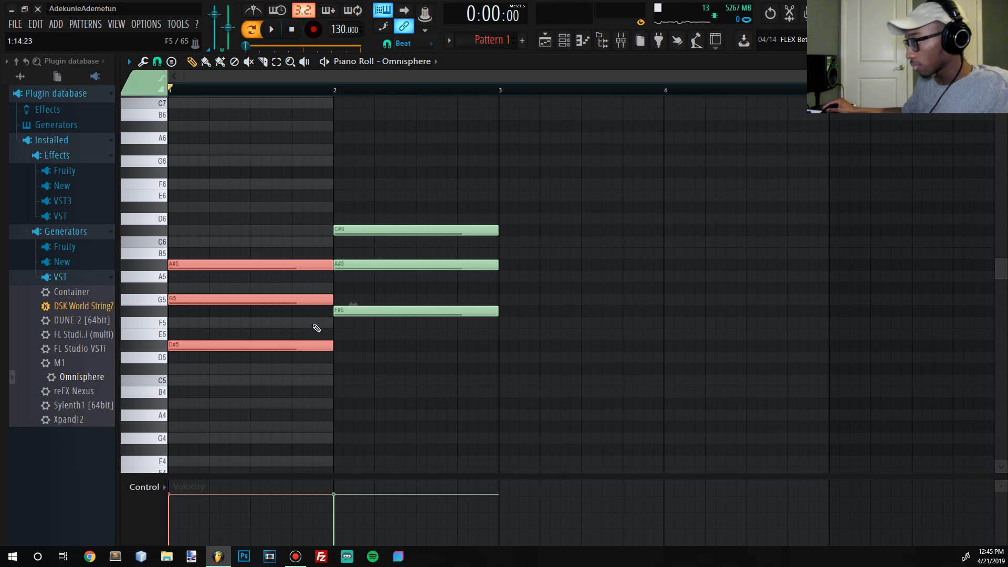
pyautogui.click(394, 304)
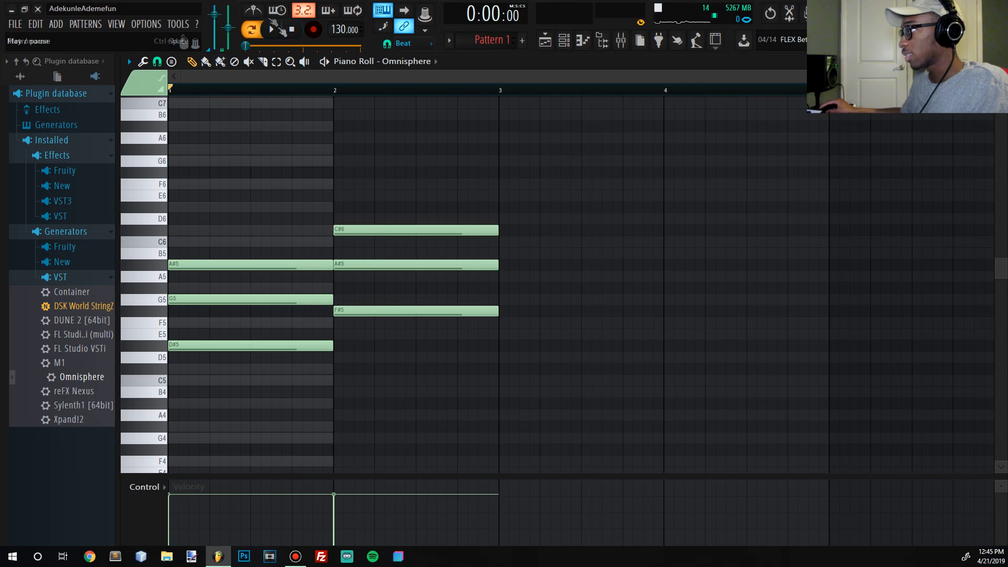
pyautogui.press('space')
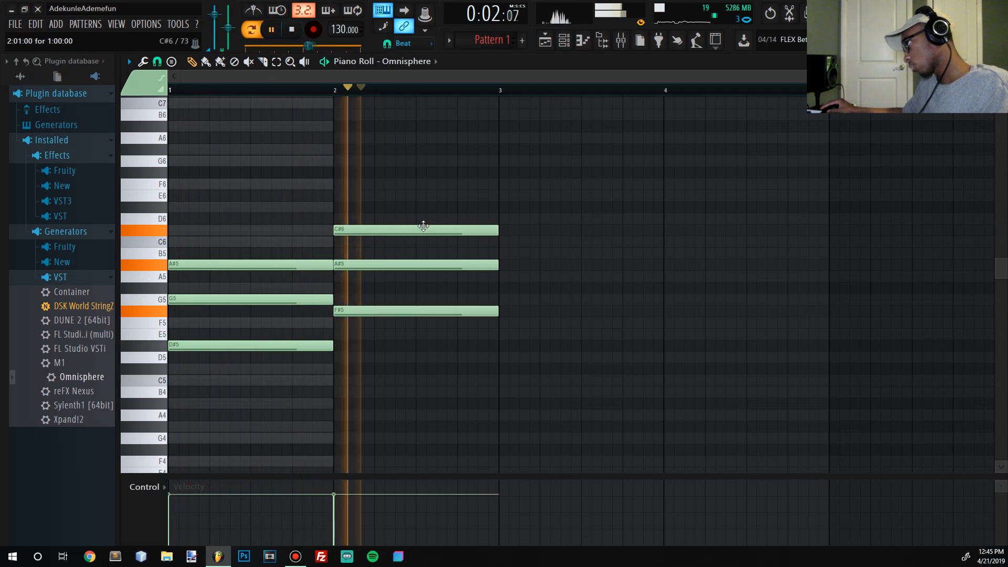
pyautogui.click(294, 40)
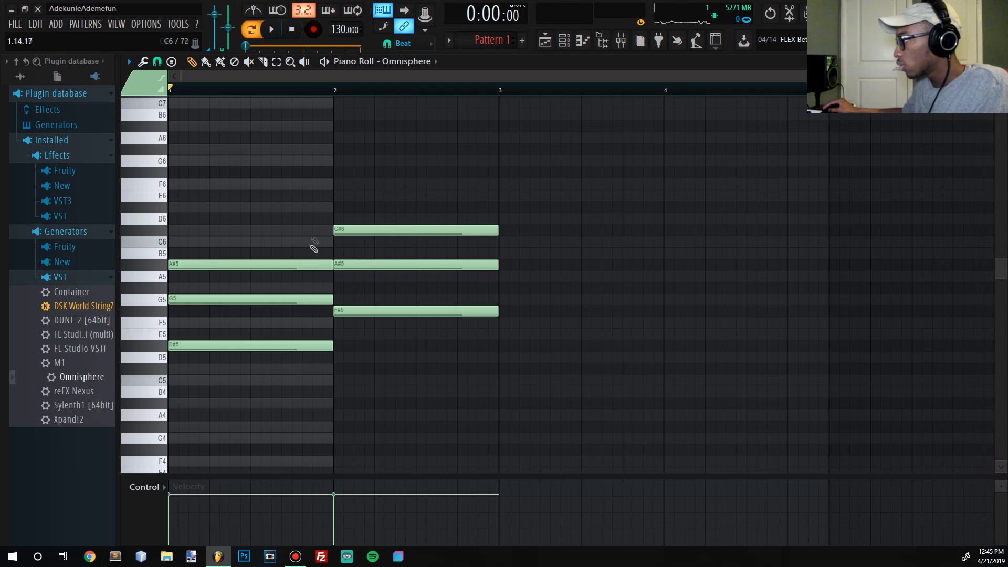
# - Audition the A#5, C#6, G5 and F#5 pitches on the piano roll keyboard
pyautogui.click(160, 267)
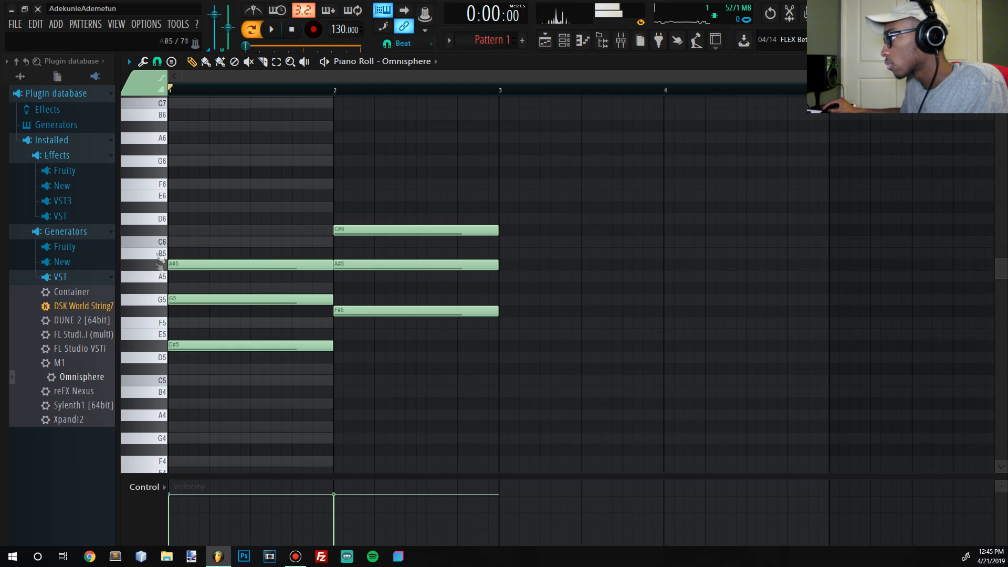
pyautogui.click(152, 230)
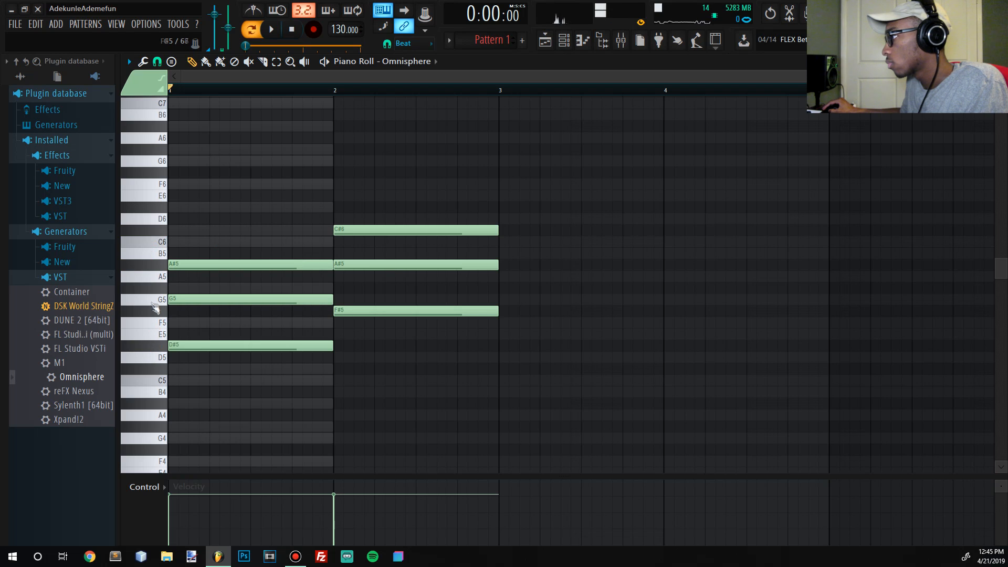
pyautogui.click(156, 303)
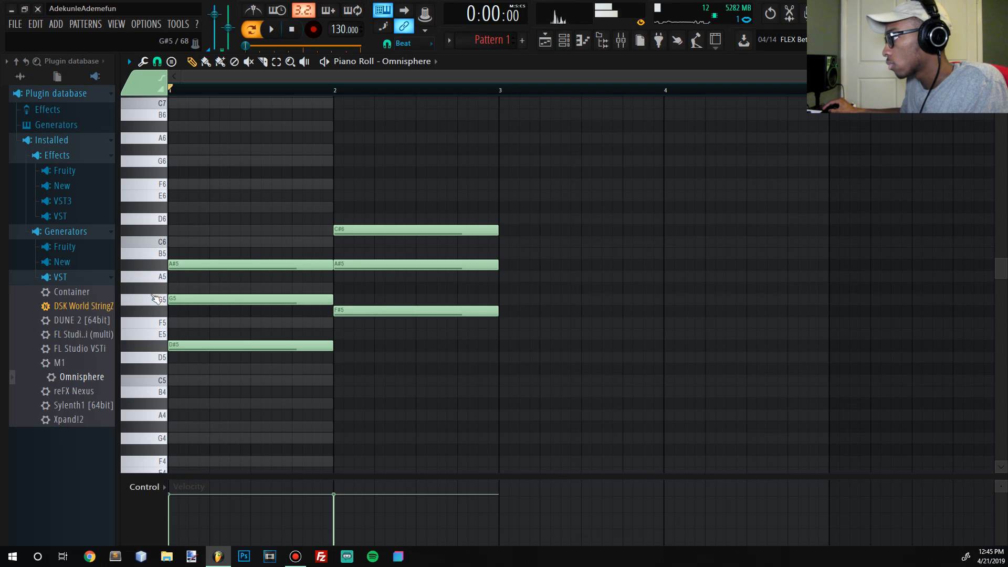
pyautogui.click(150, 300)
pyautogui.click(150, 314)
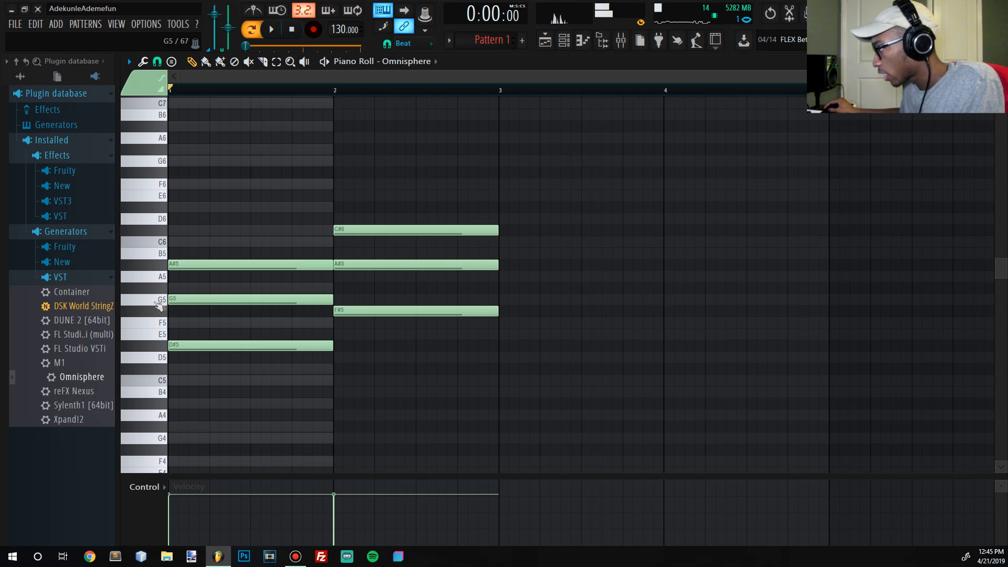
# - Add one-bar chords of C5, E5 and G5 in bar 3 and B4, D#5 and F#5 in bar 4
pyautogui.moveTo(513, 291); pyautogui.dragTo(499, 309)
pyautogui.moveTo(657, 321); pyautogui.dragTo(668, 311)
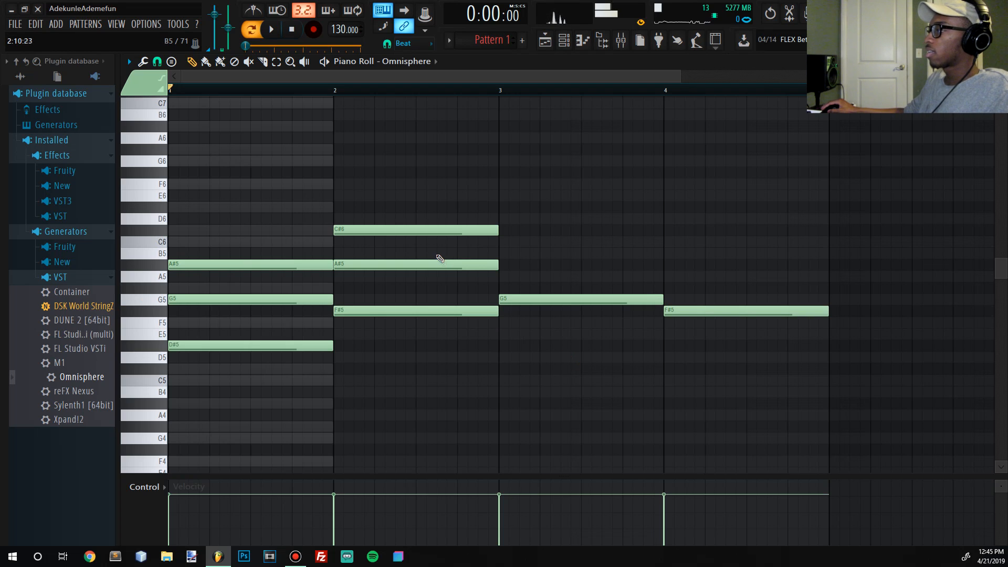
pyautogui.moveTo(410, 247); pyautogui.dragTo(390, 362)
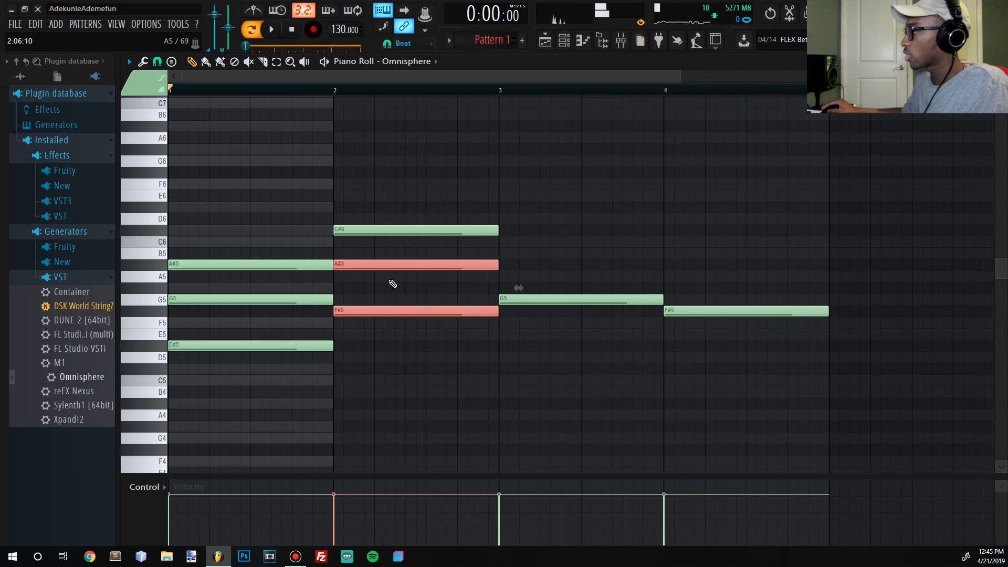
pyautogui.moveTo(426, 261); pyautogui.dragTo(567, 419)
pyautogui.click(582, 335)
pyautogui.rightClick(586, 335)
pyautogui.moveTo(537, 344); pyautogui.dragTo(567, 339)
# - Select all the notes, play back the four-bar progression and clear the selection
pyautogui.moveTo(870, 429); pyautogui.dragTo(181, 312)
pyautogui.scroll(-5, 430, 236)
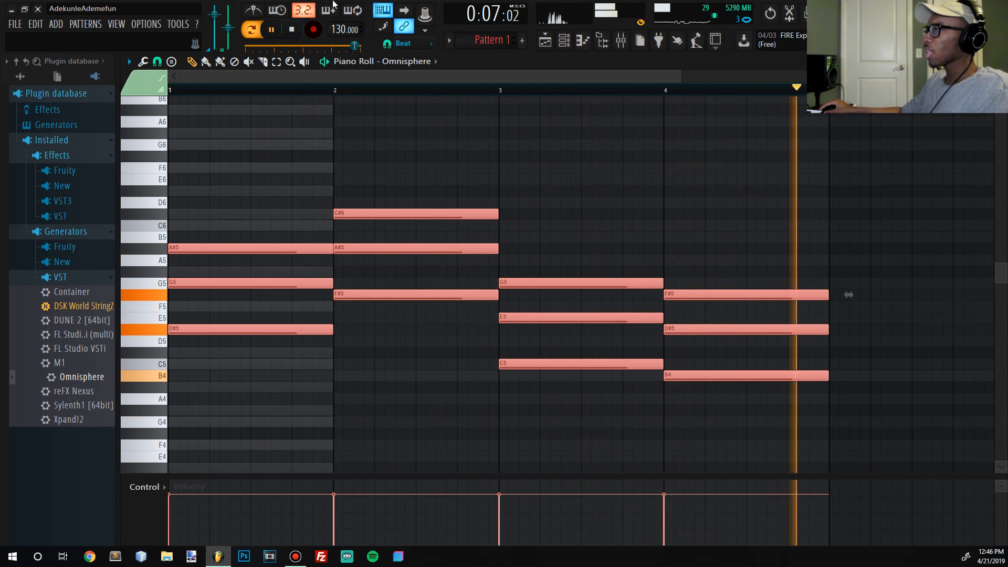
pyautogui.click(292, 29)
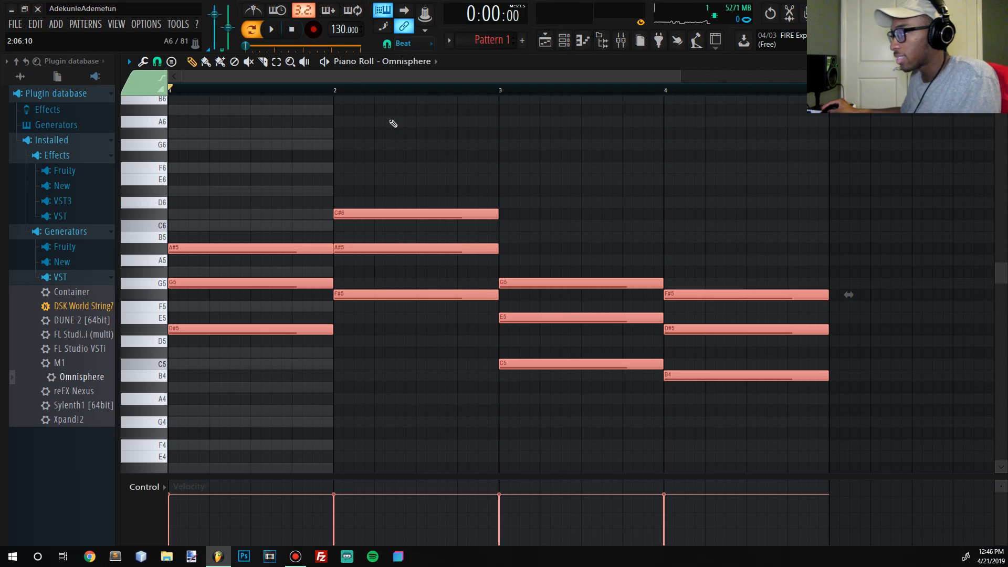
pyautogui.click(408, 400)
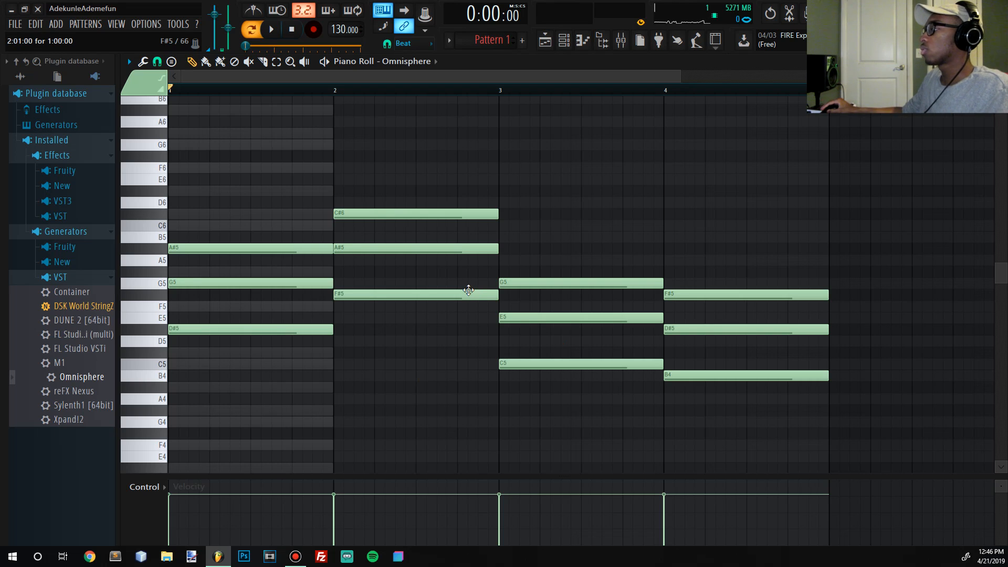
# - Raise bar 3's C5 and bar 4's B4 by one octave, play back the pattern and clear the selection
pyautogui.moveTo(551, 337); pyautogui.dragTo(598, 363)
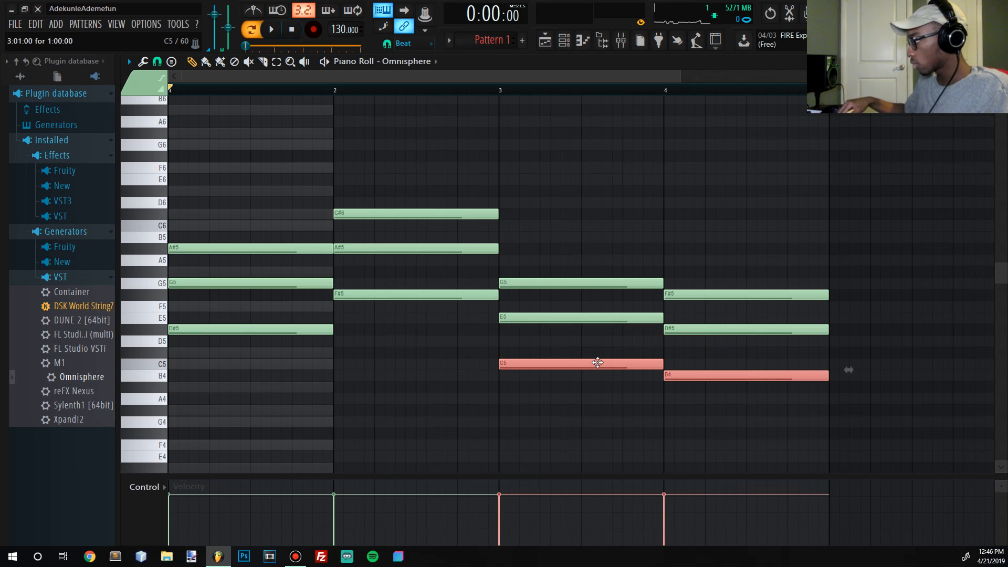
pyautogui.hotkey('ctrl', 'Up')
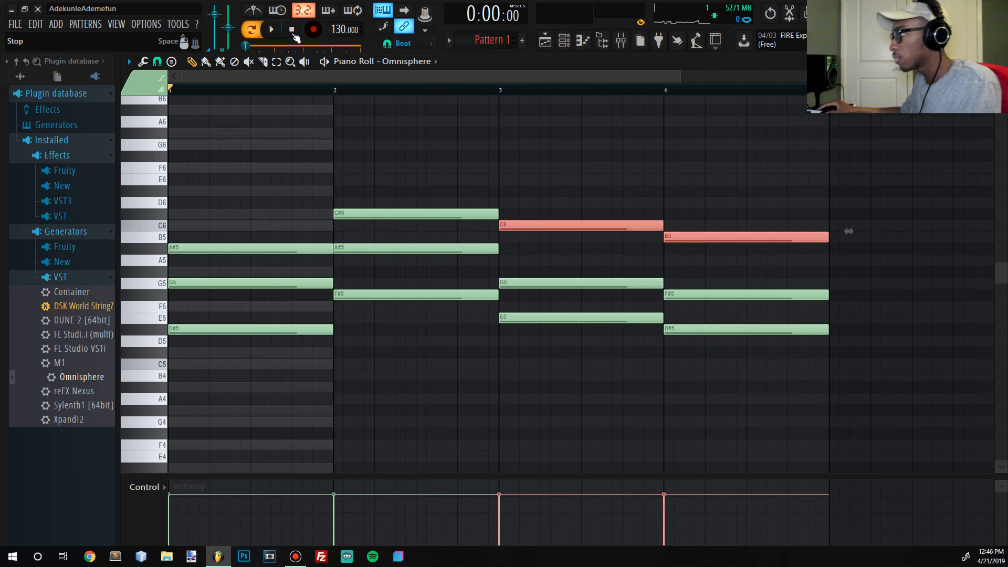
pyautogui.press('space')
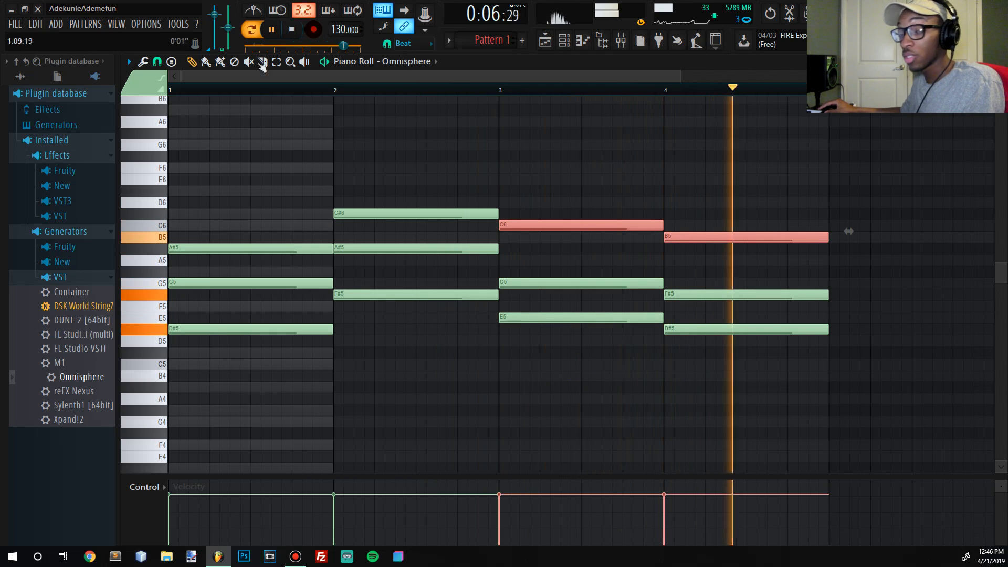
pyautogui.click(292, 29)
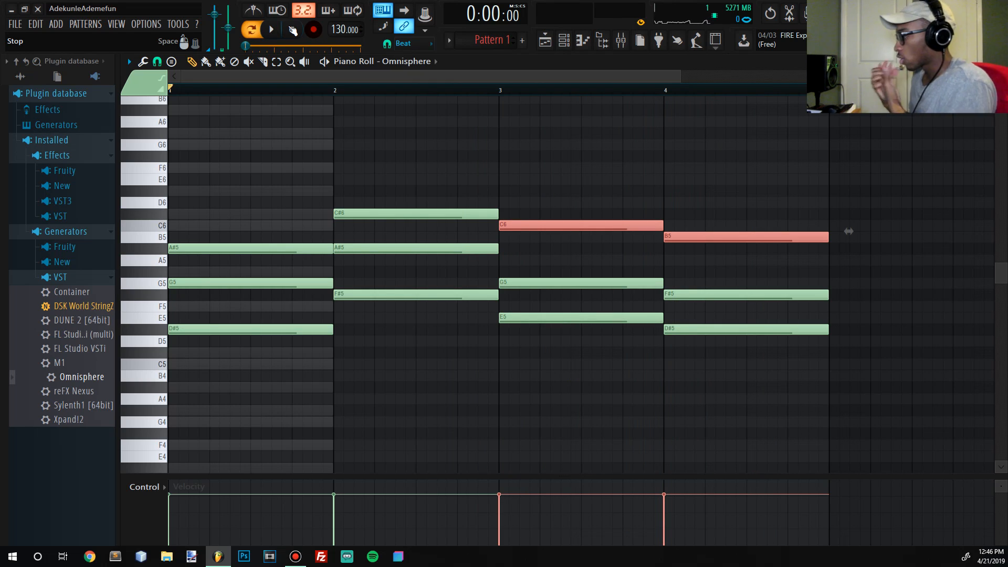
pyautogui.moveTo(848, 231)
pyautogui.mouseDown()
pyautogui.moveTo(848, 370)
pyautogui.moveTo(848, 231)
pyautogui.mouseUp()
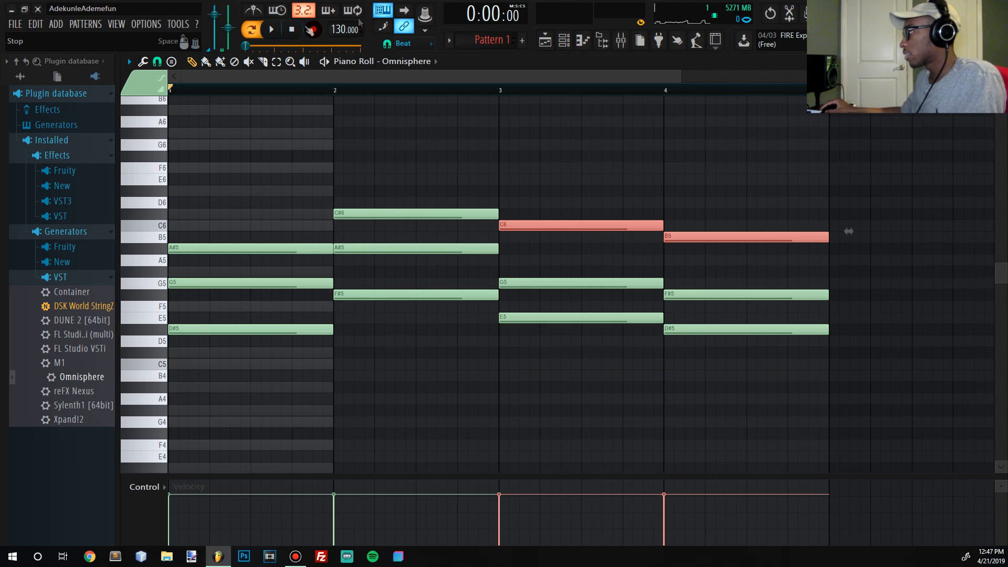
pyautogui.click(622, 243)
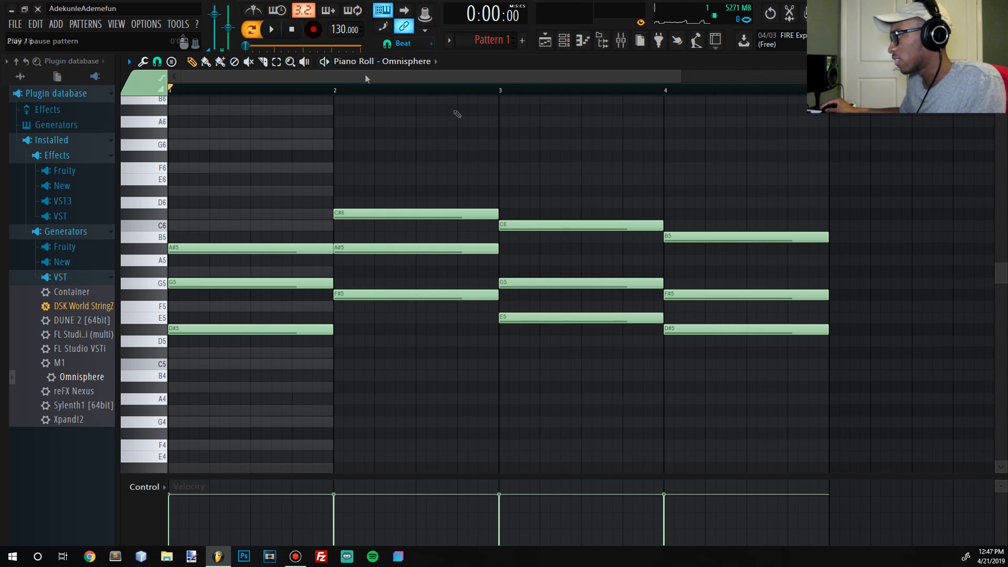
# - Duplicate the lower chord notes an octave down as D#4, F#4, E4 and D#4 bass notes, deleting the extra F#4 in bar 4
pyautogui.scroll(-3, 244, 292)
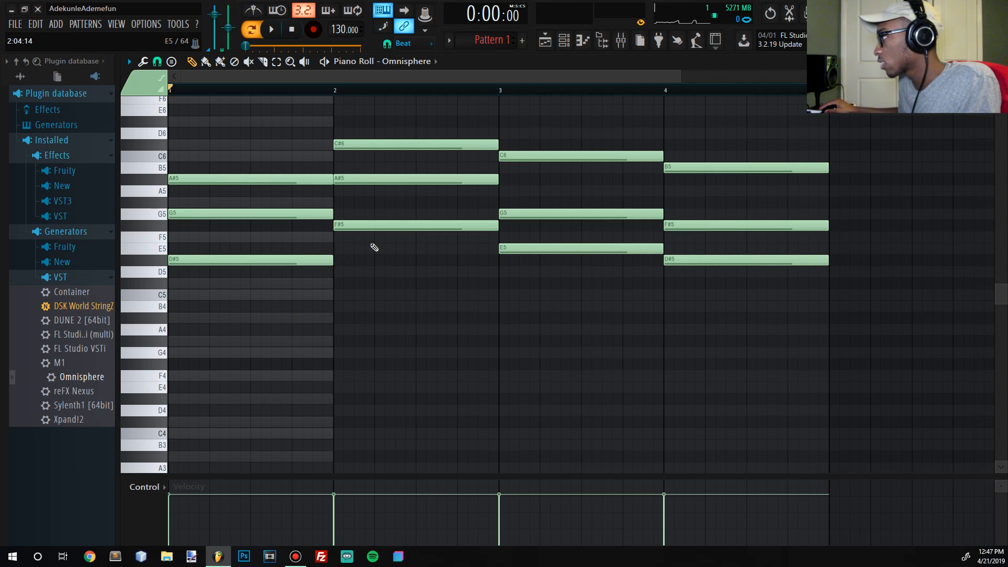
pyautogui.moveTo(252, 276); pyautogui.dragTo(499, 240)
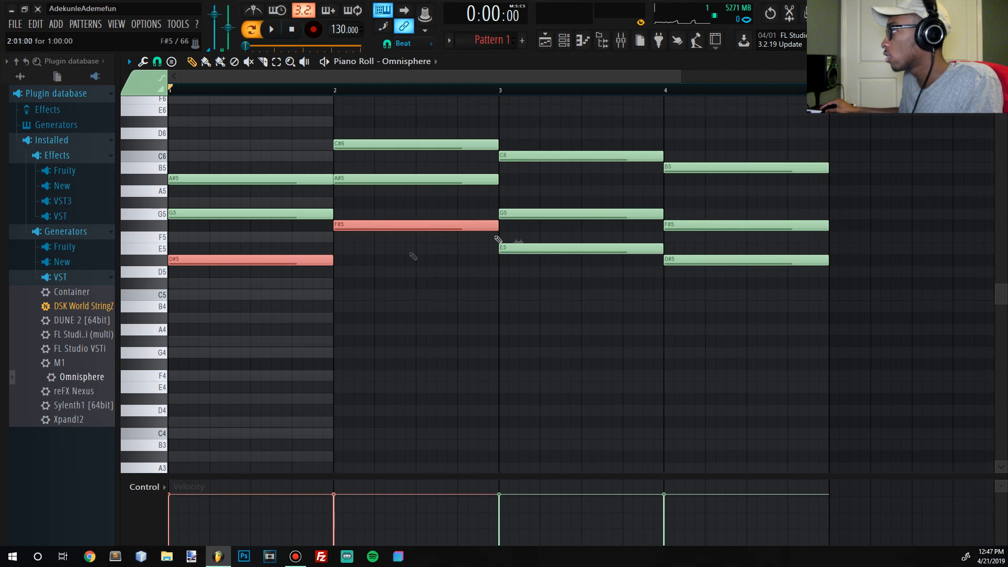
pyautogui.moveTo(245, 277); pyautogui.dragTo(730, 220)
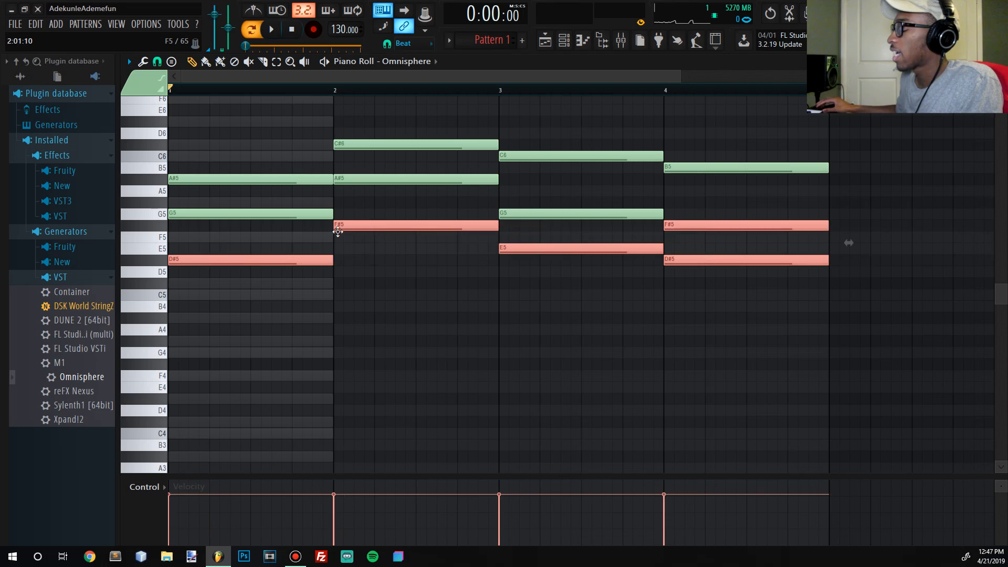
pyautogui.hotkey('ctrl', 'Down')
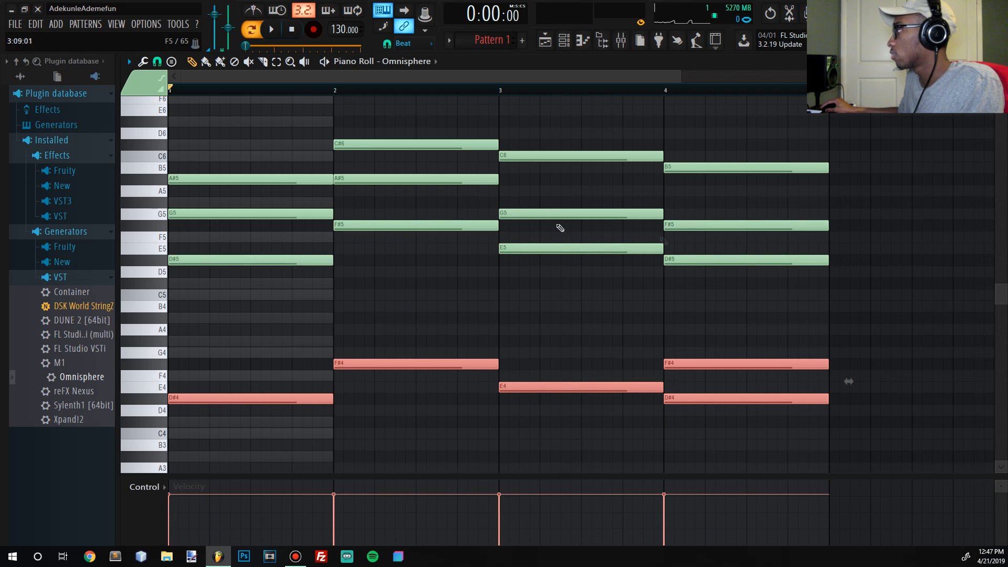
pyautogui.moveTo(641, 153); pyautogui.dragTo(742, 189)
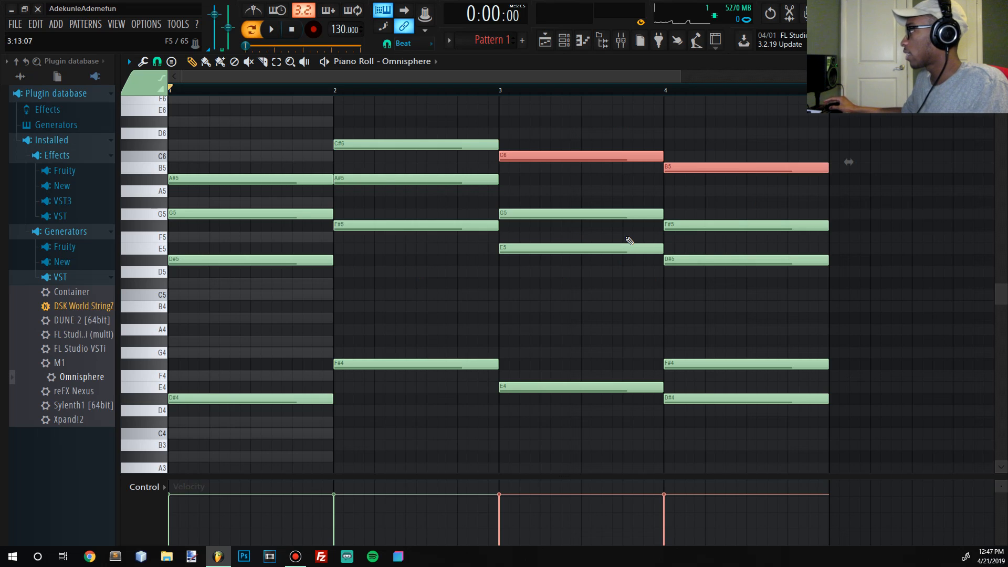
pyautogui.rightClick(759, 363)
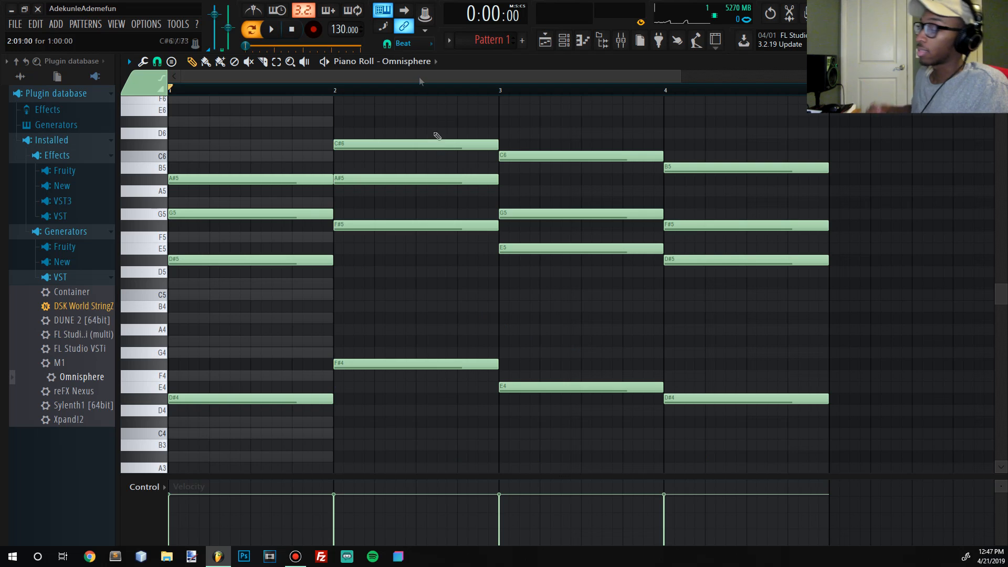
# - Play back the four-bar progression with its bass notes, and stop playback
pyautogui.press('space')
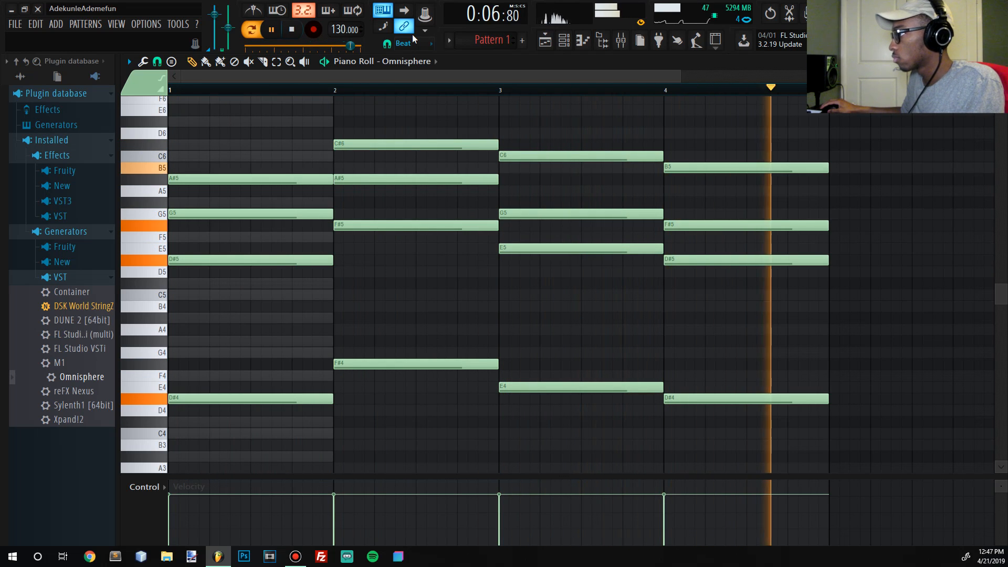
pyautogui.click(292, 31)
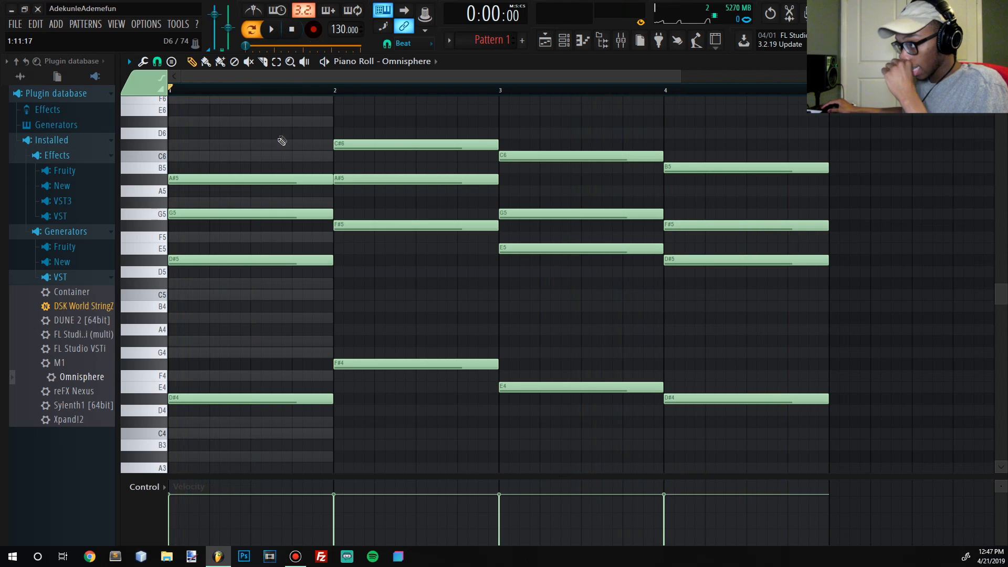
pyautogui.scroll(4, 255, 164)
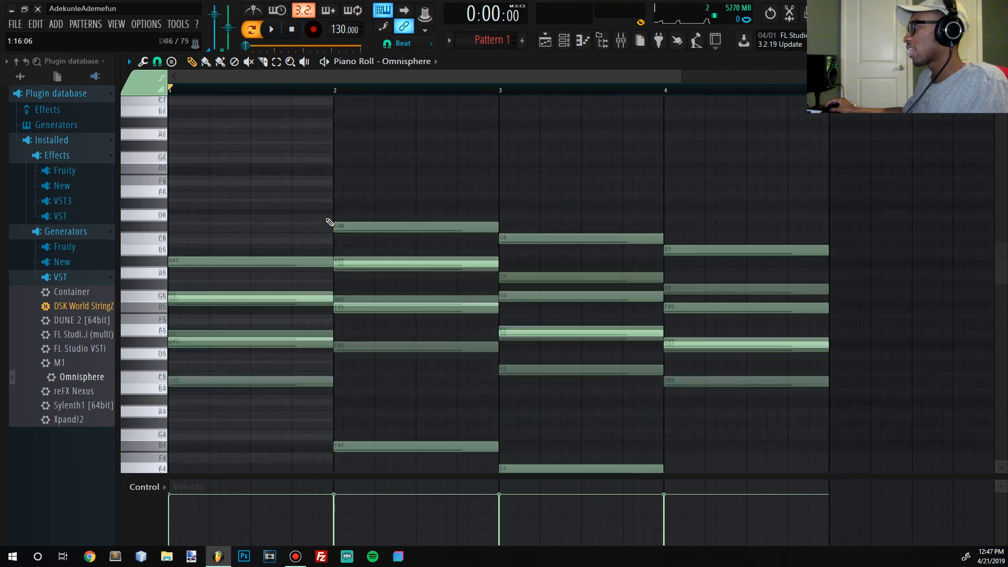
pyautogui.scroll(-3, 788, 414)
pyautogui.moveTo(833, 424); pyautogui.dragTo(169, 323)
pyautogui.scroll(4, 268, 284)
pyautogui.hotkey('ctrl', 'x')
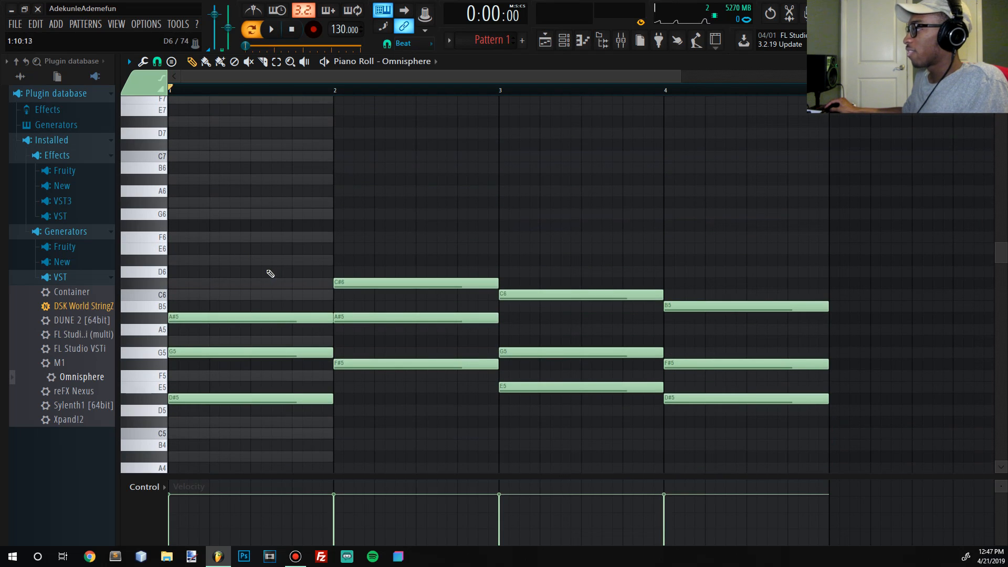
pyautogui.moveTo(226, 267); pyautogui.dragTo(650, 405)
pyautogui.moveTo(784, 435); pyautogui.dragTo(783, 435)
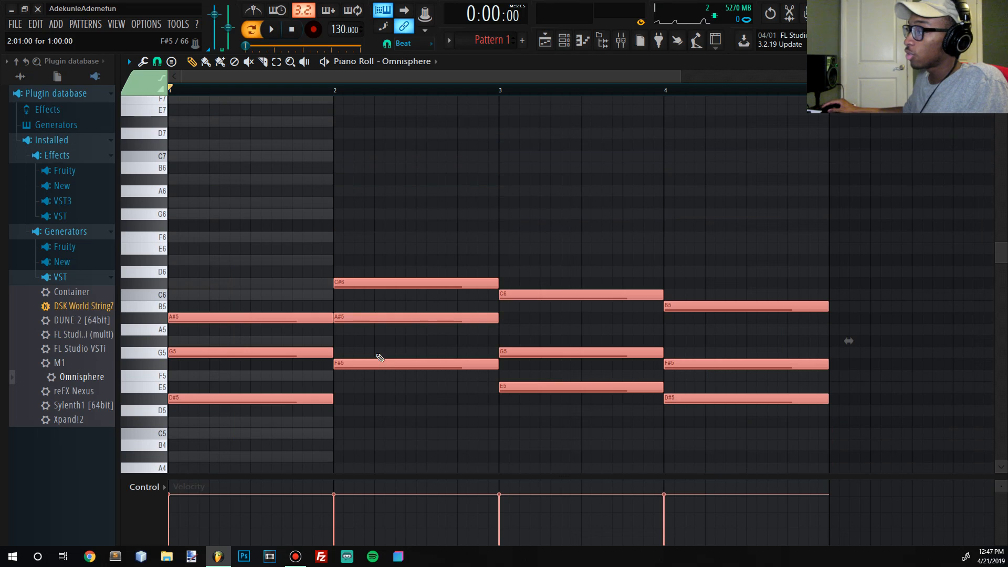
pyautogui.keyDown('ctrl'); pyautogui.click(363, 224); pyautogui.keyUp('ctrl')
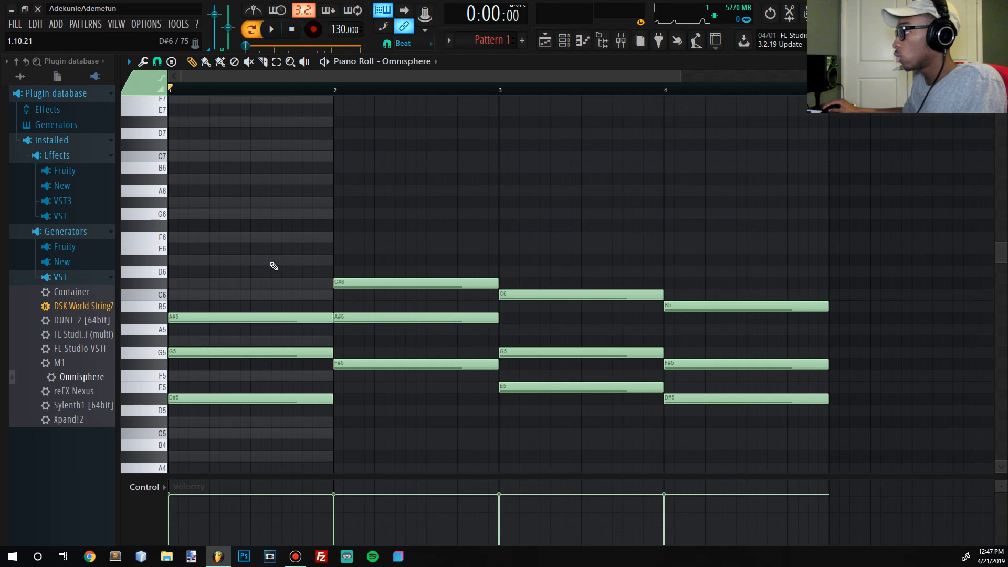
pyautogui.moveTo(266, 219); pyautogui.dragTo(782, 404)
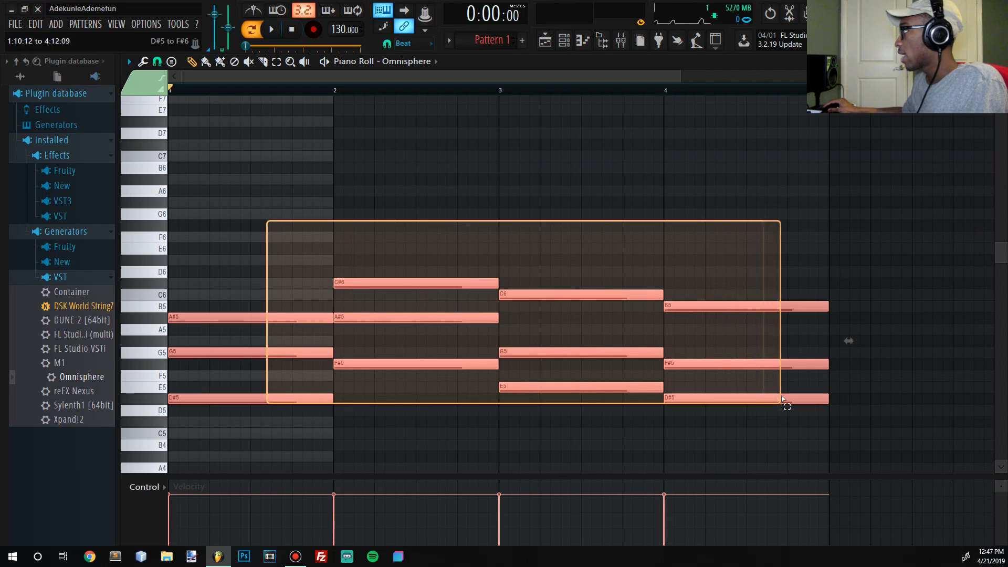
pyautogui.scroll(-4, 846, 315)
pyautogui.scroll(-1, 849, 242)
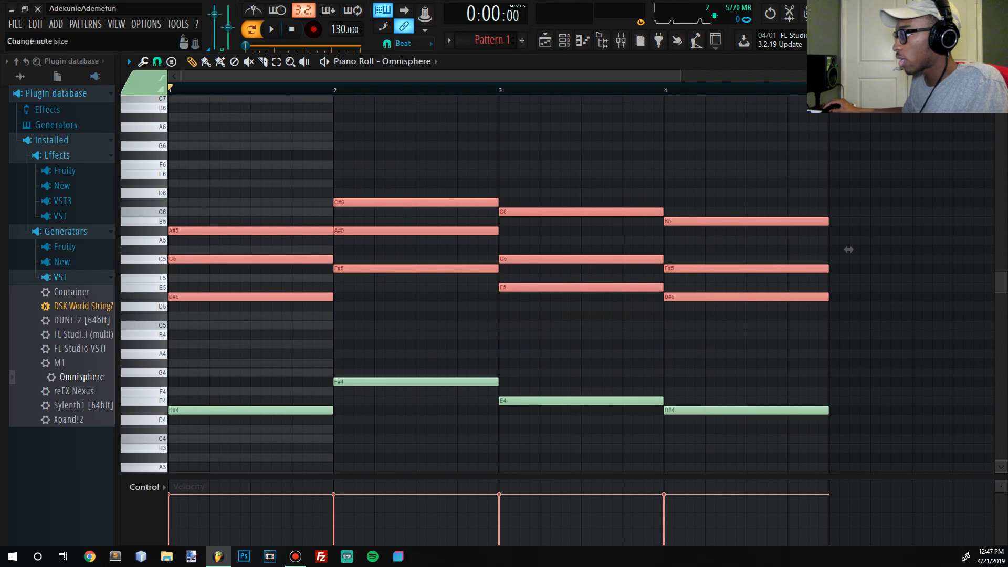
pyautogui.scroll(3, 257, 196)
pyautogui.moveTo(205, 275); pyautogui.dragTo(480, 310)
# - Slice bar 1's A#5 at mid-bar, raise the second half to C#6, and play back the pattern
pyautogui.keyDown('ctrl'); pyautogui.click(236, 292); pyautogui.keyUp('ctrl')
pyautogui.click(262, 62)
pyautogui.moveTo(256, 328); pyautogui.dragTo(257, 302)
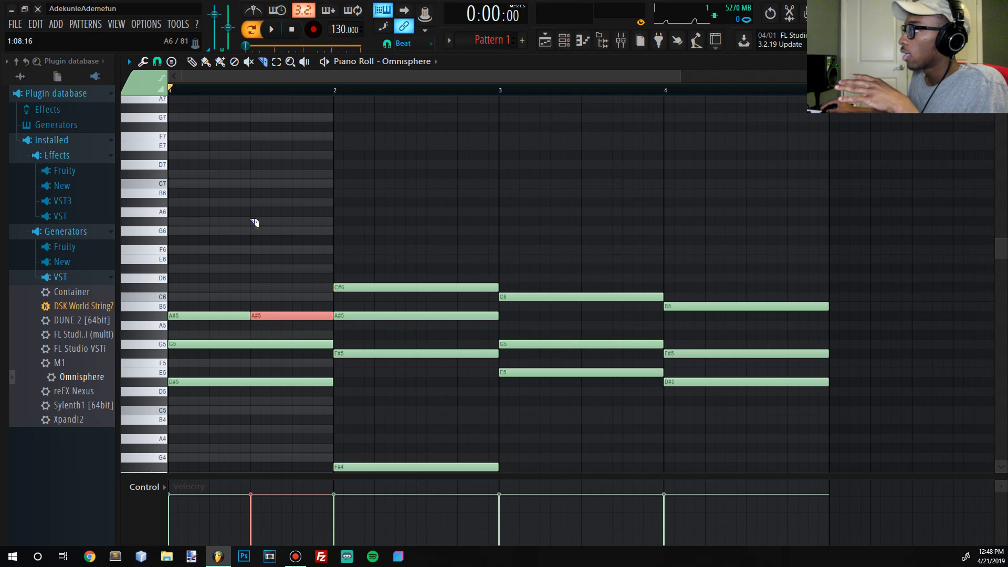
pyautogui.click(191, 61)
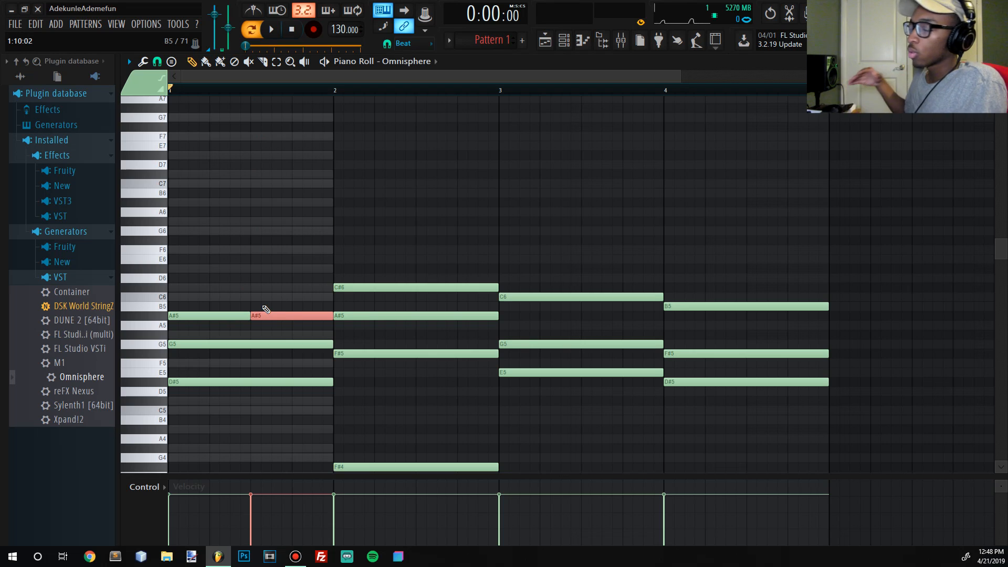
pyautogui.moveTo(253, 315); pyautogui.dragTo(252, 288)
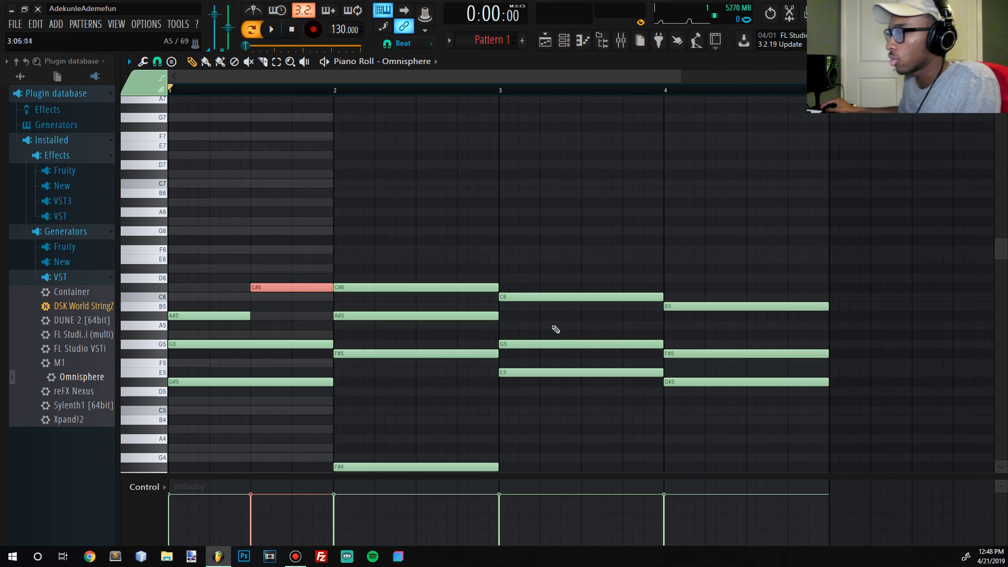
pyautogui.press('space')
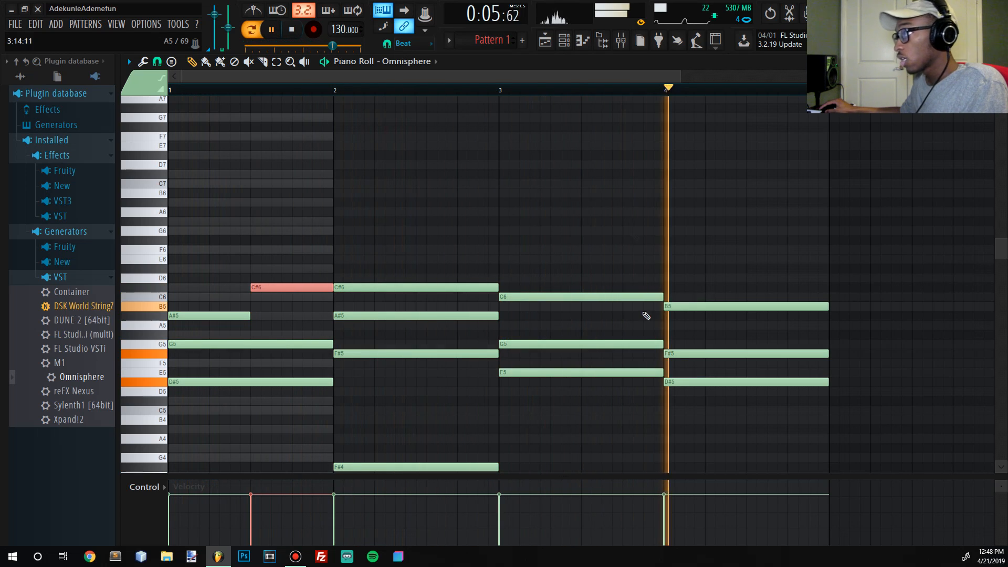
pyautogui.press('space')
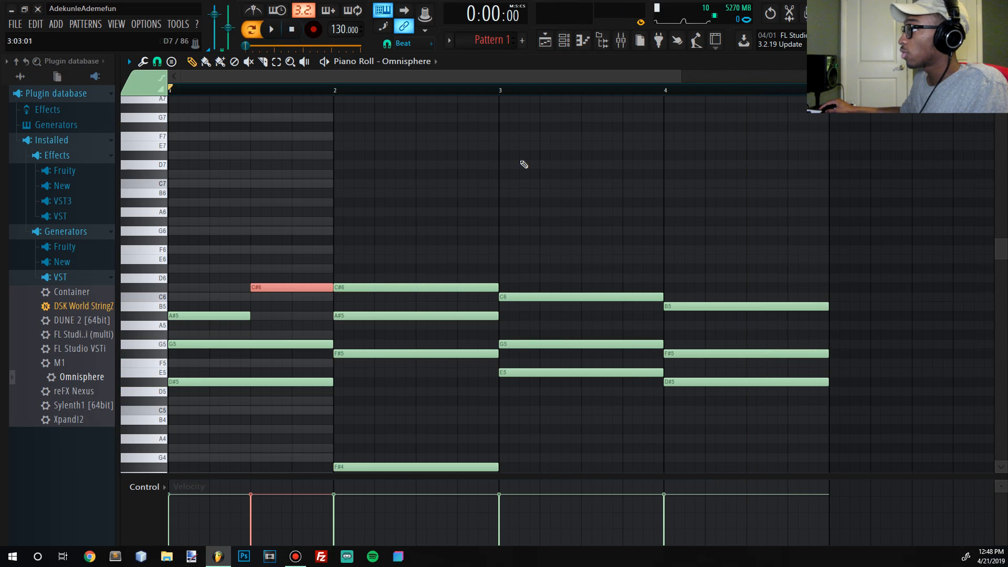
# - Slice bar 3's C6 at mid-bar, raise the second half to D#6, and play back the pattern
pyautogui.click(263, 62)
pyautogui.moveTo(423, 235); pyautogui.dragTo(496, 309)
pyautogui.keyDown('ctrl'); pyautogui.click(579, 249); pyautogui.keyUp('ctrl')
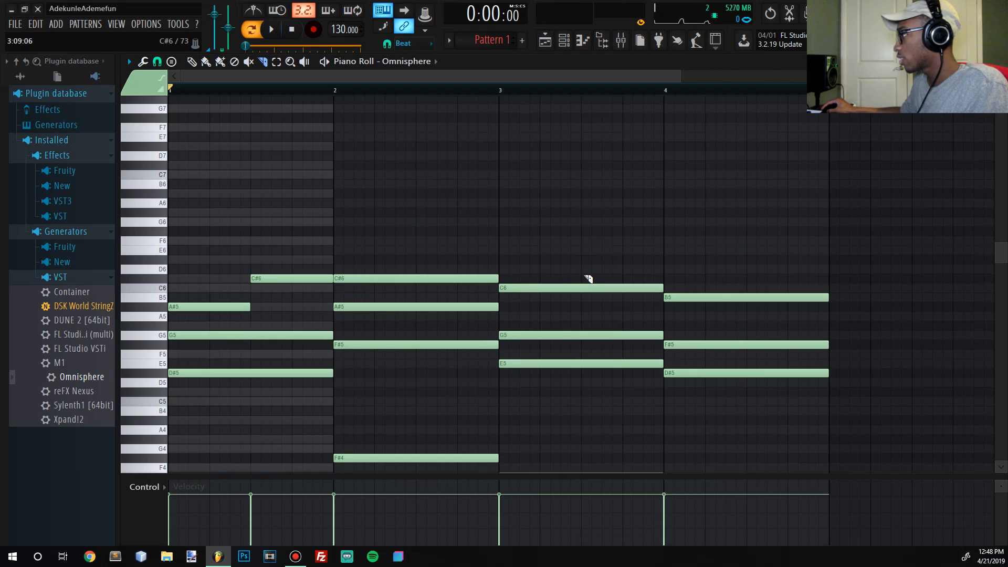
pyautogui.moveTo(583, 306); pyautogui.dragTo(582, 304)
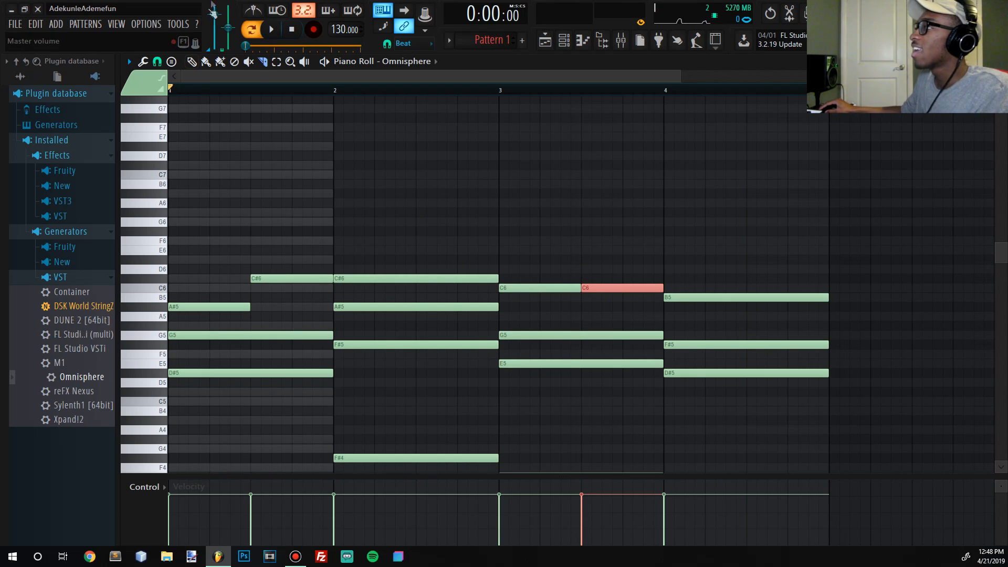
pyautogui.click(192, 61)
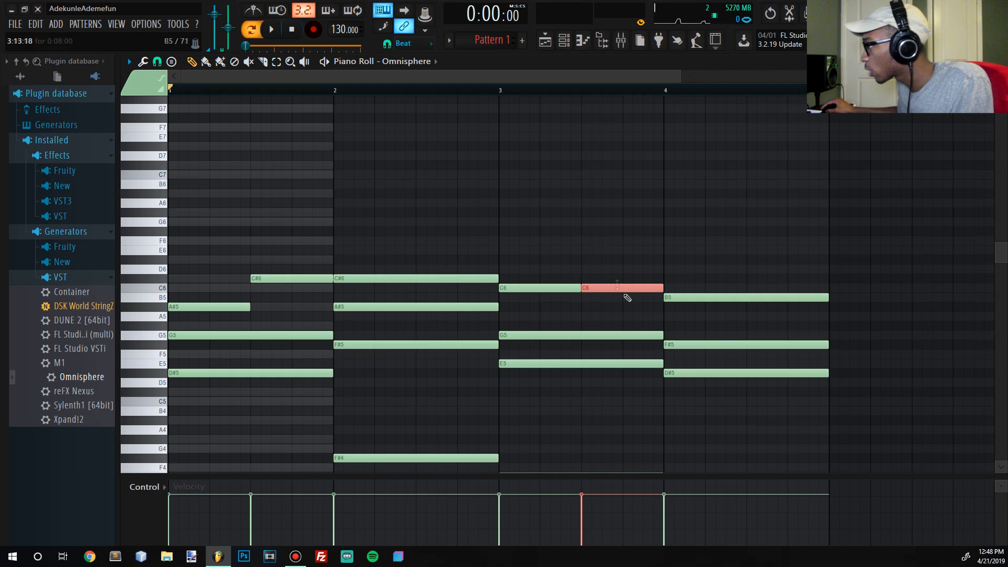
pyautogui.moveTo(617, 287); pyautogui.dragTo(617, 263)
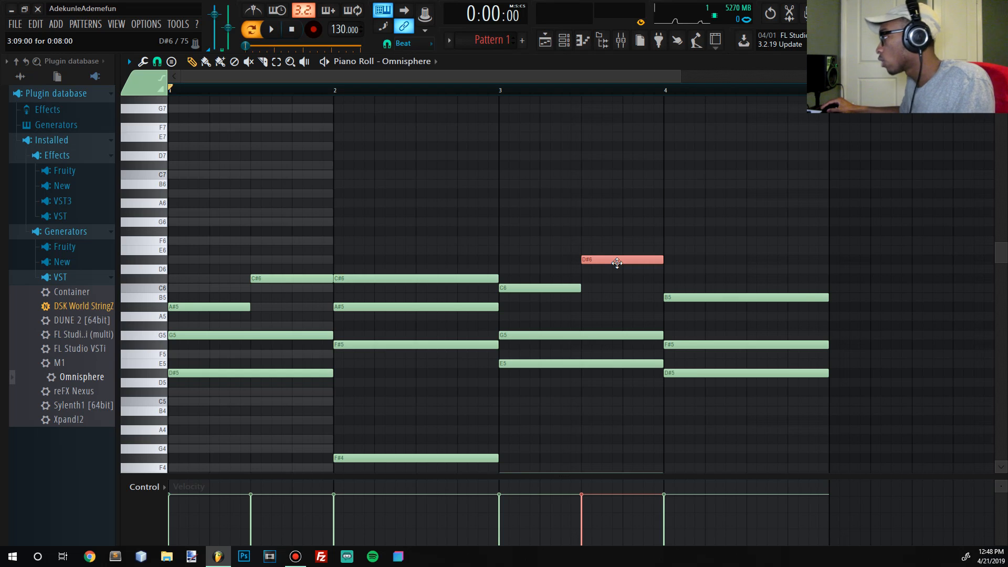
pyautogui.keyDown('ctrl'); pyautogui.click(597, 281); pyautogui.keyUp('ctrl')
pyautogui.moveTo(595, 280)
pyautogui.mouseDown()
pyautogui.moveTo(609, 271)
pyautogui.moveTo(610, 280)
pyautogui.moveTo(603, 273)
pyautogui.mouseUp()
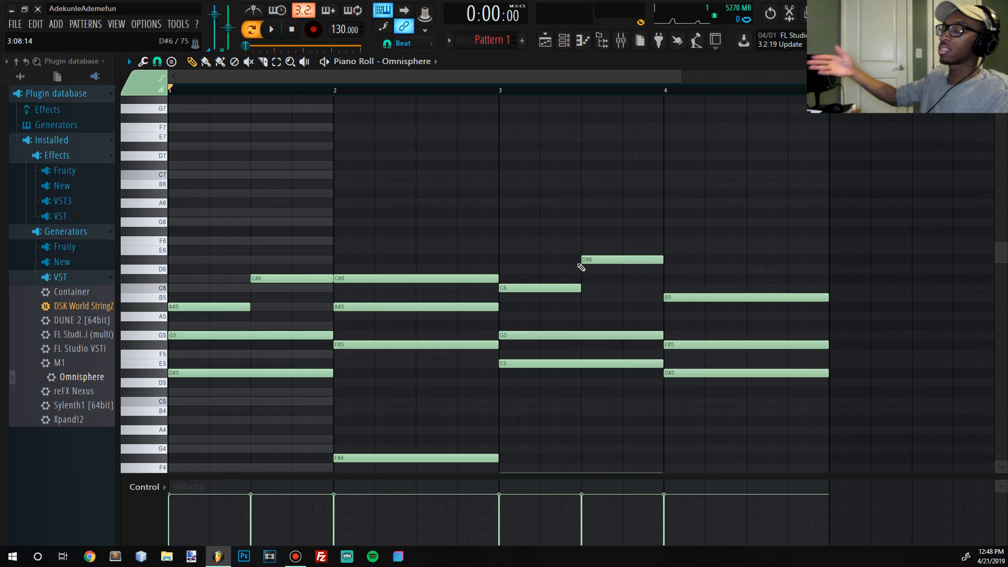
pyautogui.press('space')
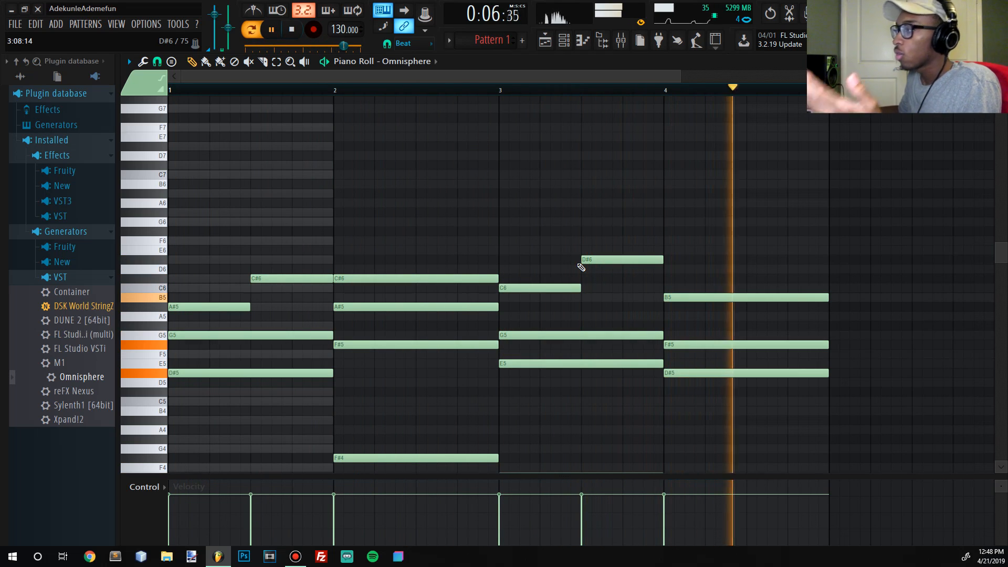
pyautogui.click(294, 30)
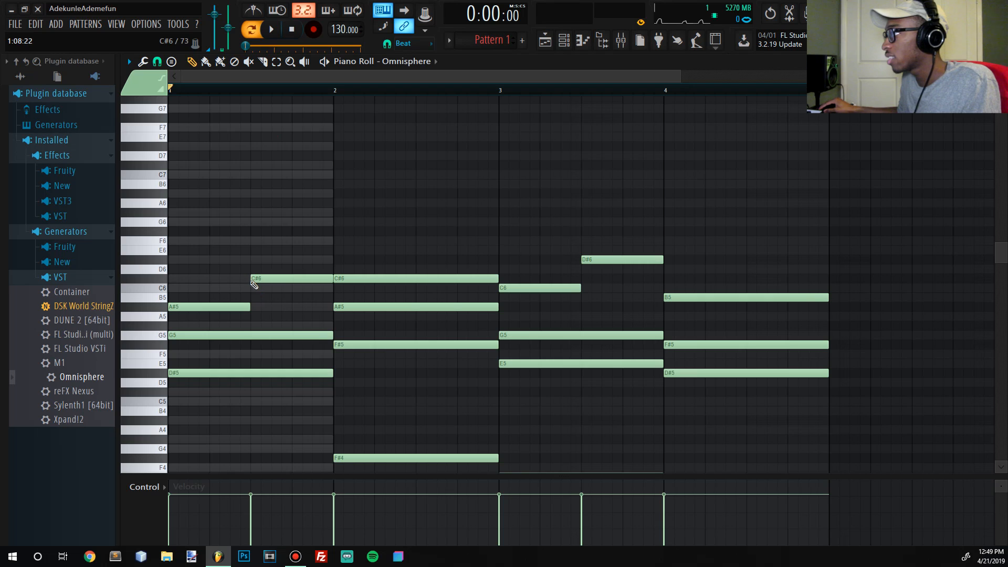
# - Shorten bar 1's A#5 and bar 3's C6 to one beat with the following melody notes starting on beat 2, and play back the result
pyautogui.moveTo(328, 146); pyautogui.dragTo(174, 237)
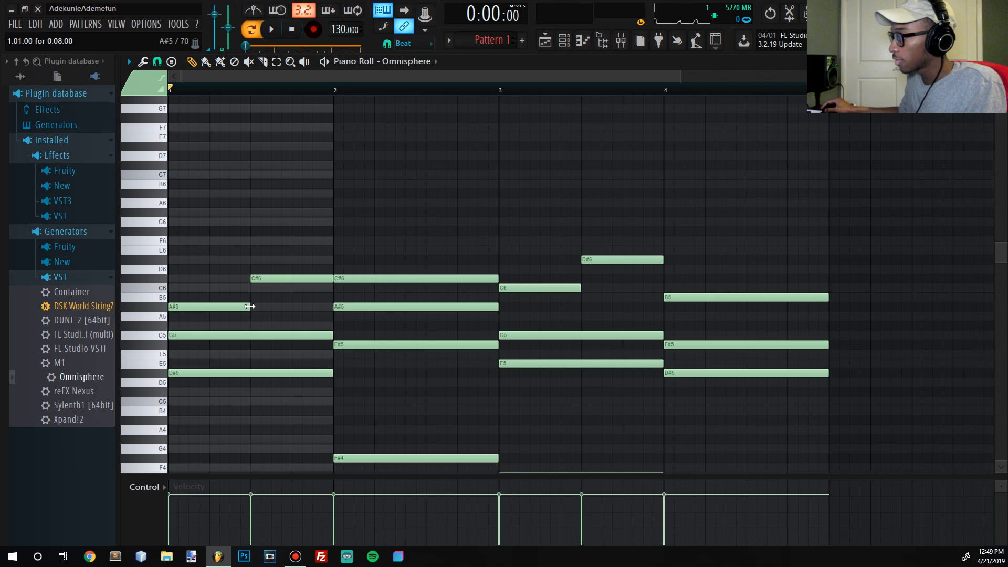
pyautogui.moveTo(249, 306); pyautogui.dragTo(208, 306)
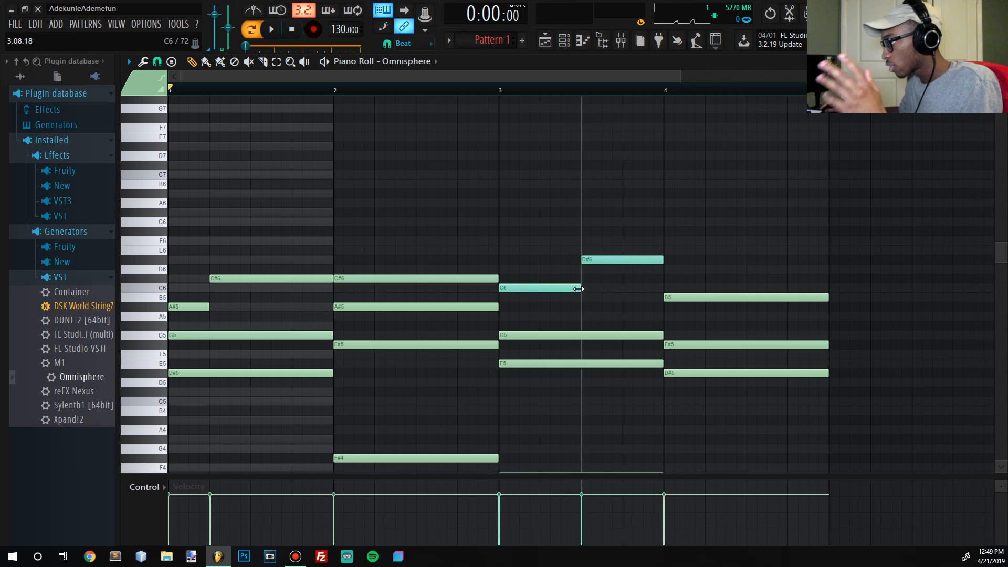
pyautogui.moveTo(577, 291); pyautogui.dragTo(536, 290)
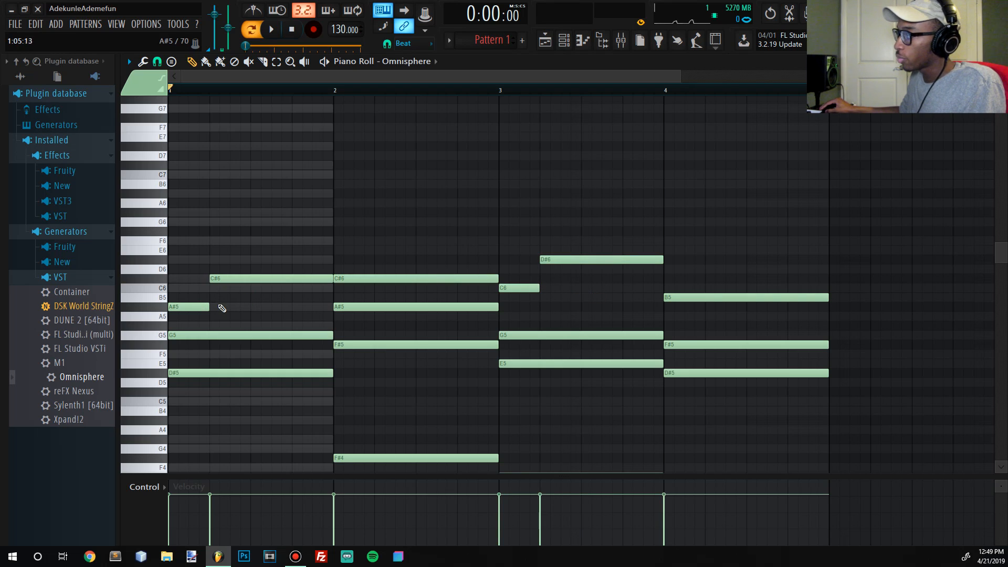
pyautogui.moveTo(208, 306)
pyautogui.mouseDown()
pyautogui.moveTo(336, 266)
pyautogui.moveTo(293, 308)
pyautogui.moveTo(190, 326)
pyautogui.moveTo(210, 314)
pyautogui.mouseUp()
pyautogui.moveTo(196, 247); pyautogui.dragTo(234, 308)
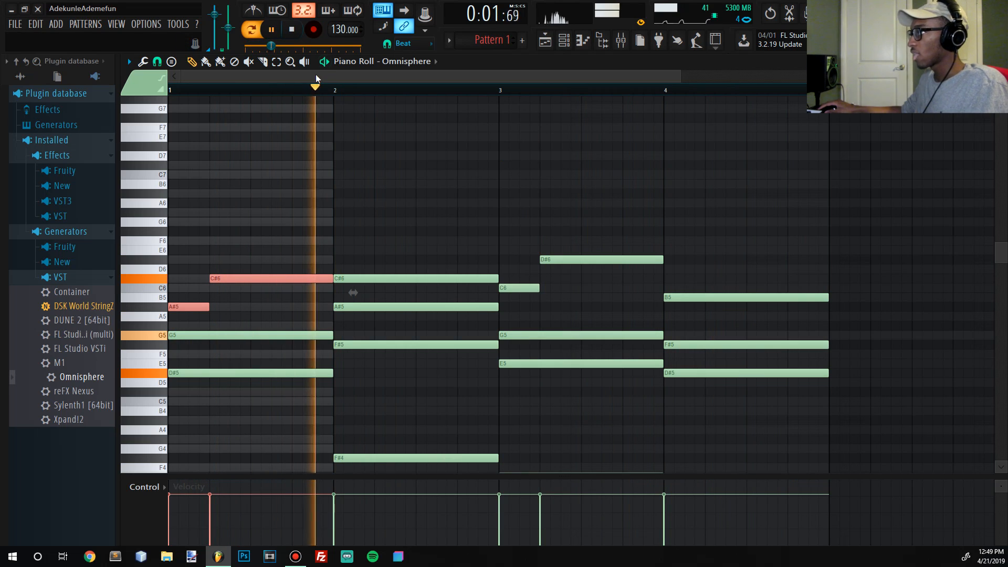
pyautogui.click(292, 32)
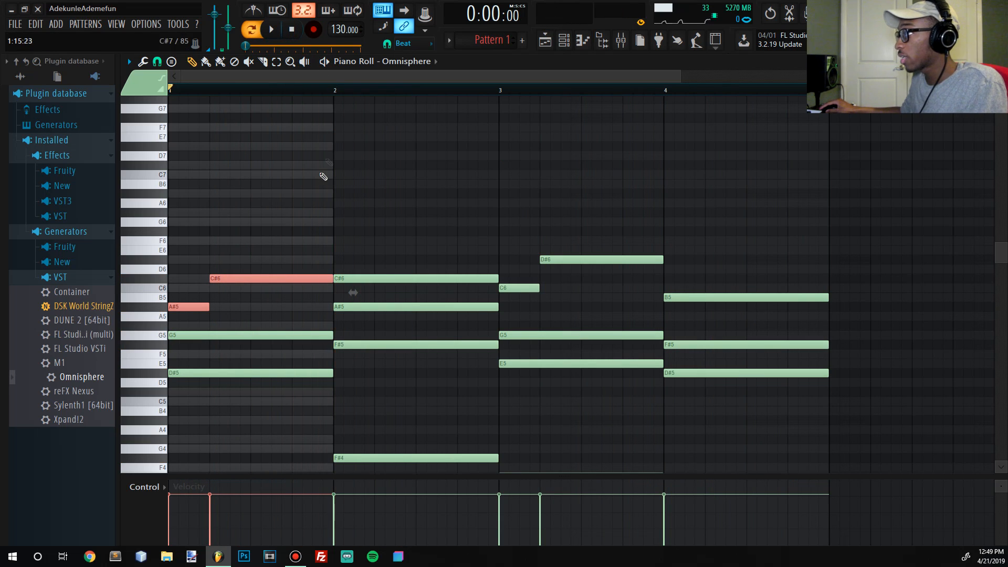
# - Slice bar 1's C#6 at mid-bar, raise the second half to F6, and play back the pattern
pyautogui.click(263, 61)
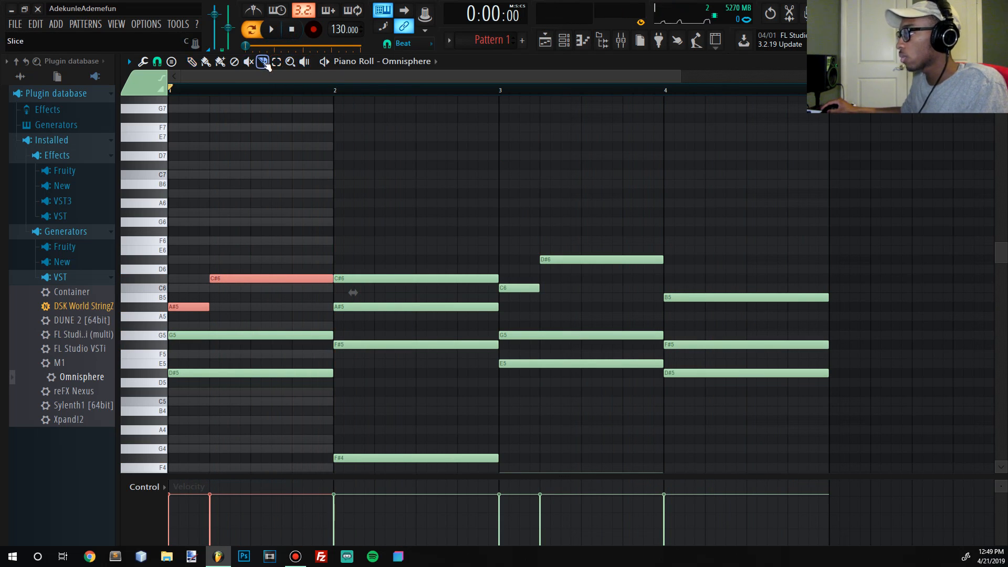
pyautogui.moveTo(254, 296); pyautogui.dragTo(254, 295)
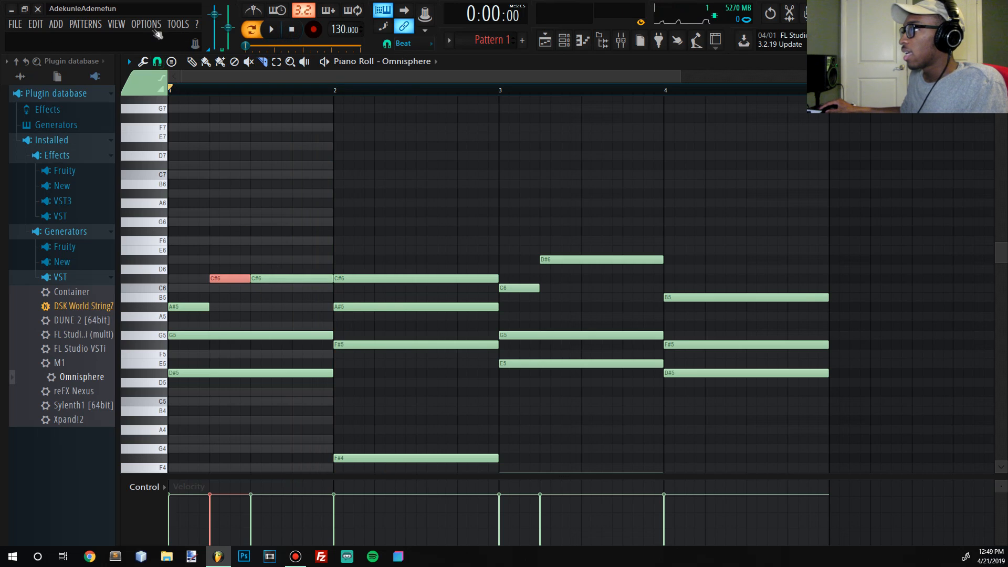
pyautogui.click(143, 62)
pyautogui.click(192, 62)
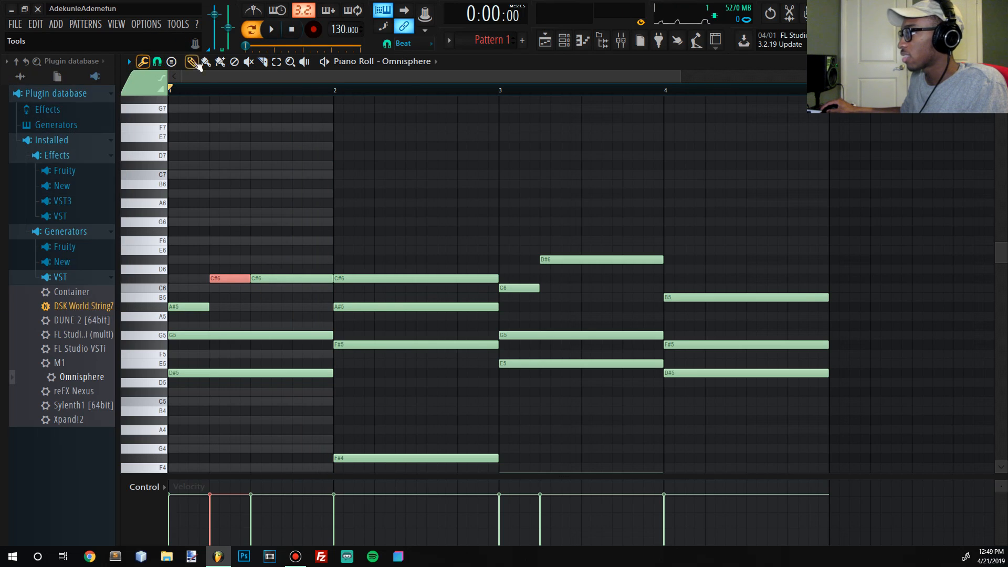
pyautogui.moveTo(292, 279); pyautogui.dragTo(289, 240)
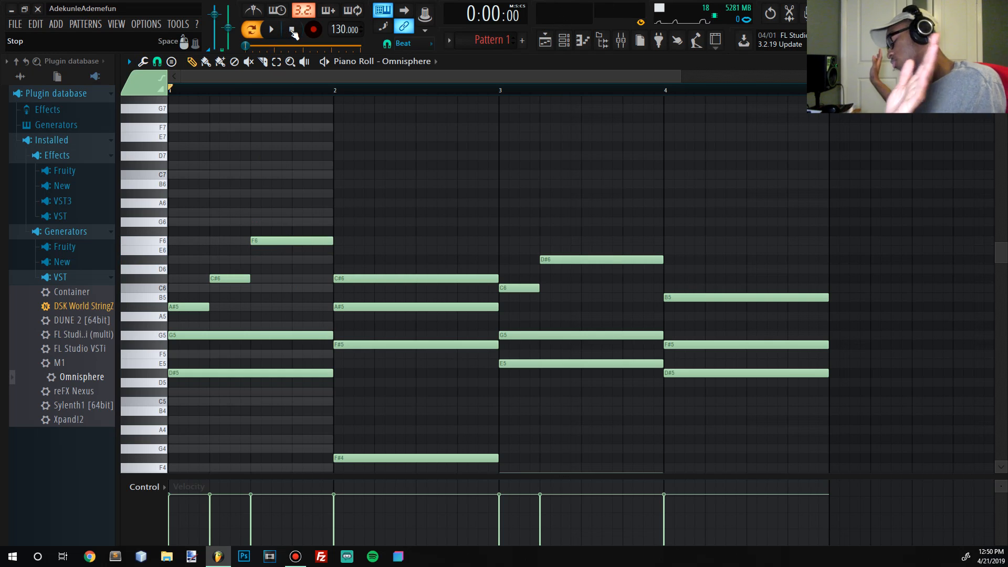
pyautogui.press('space')
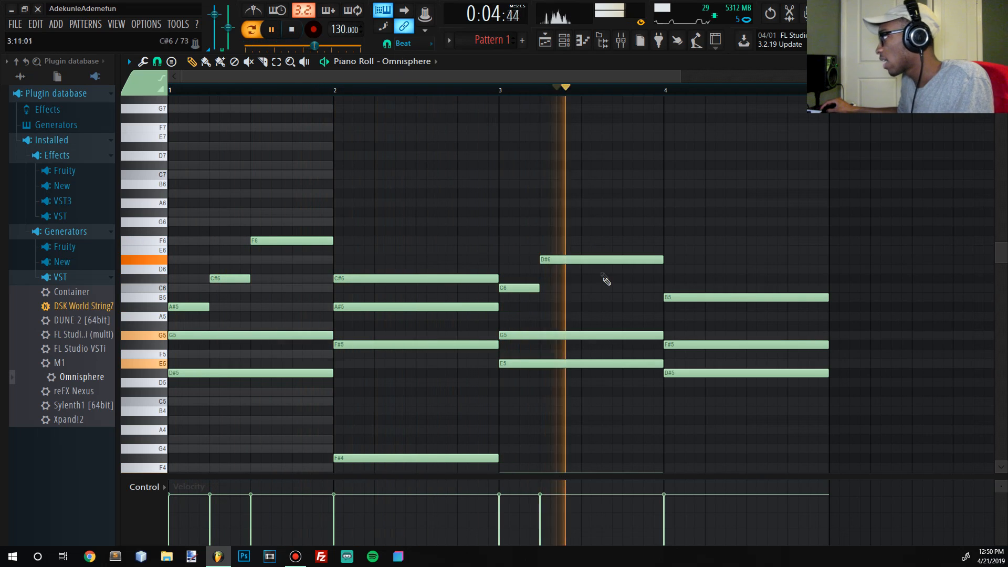
pyautogui.press('space')
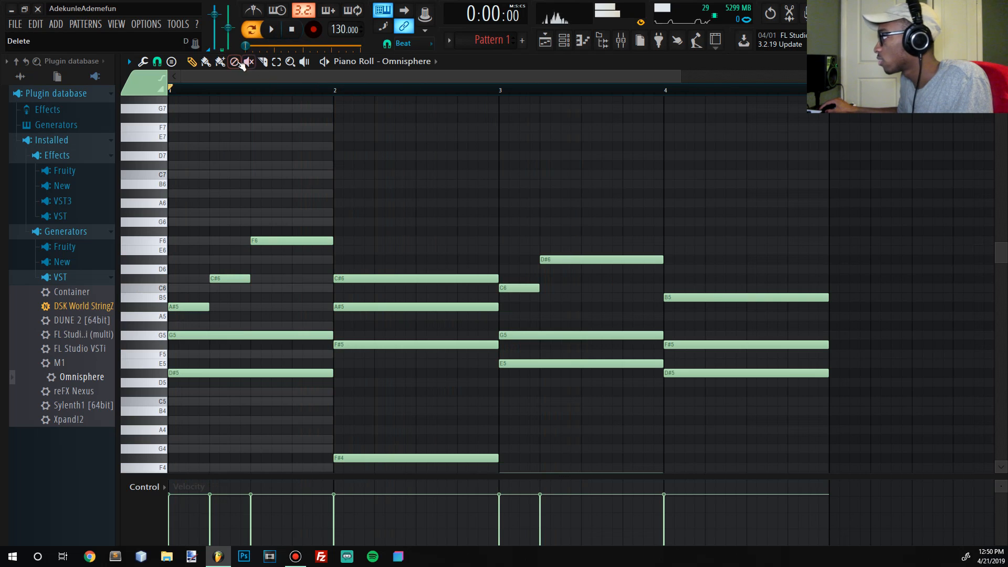
# - Slice bar 3's D#6 at mid-bar, raise the second half to F6, and play back from bar 3
pyautogui.click(263, 62)
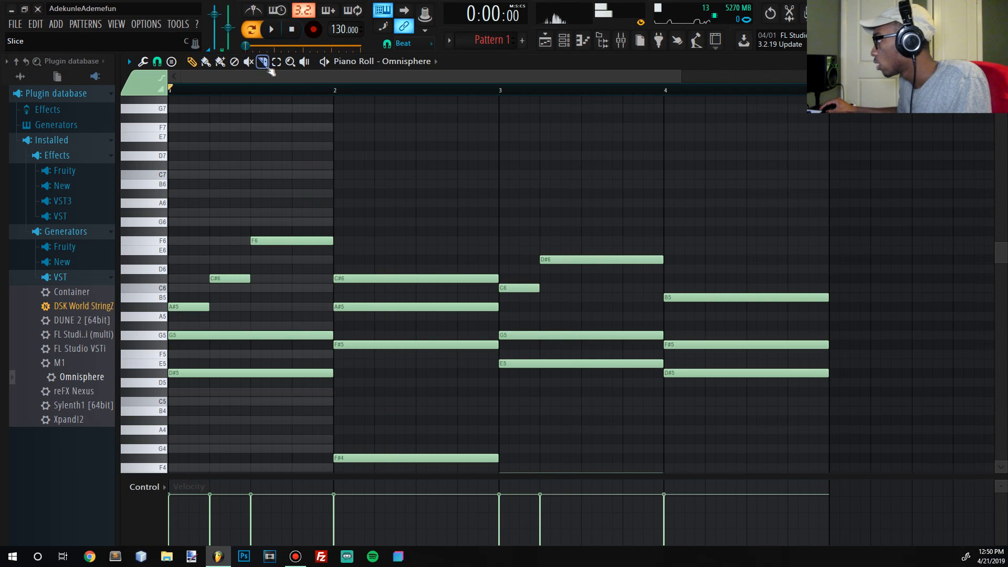
pyautogui.click(589, 239)
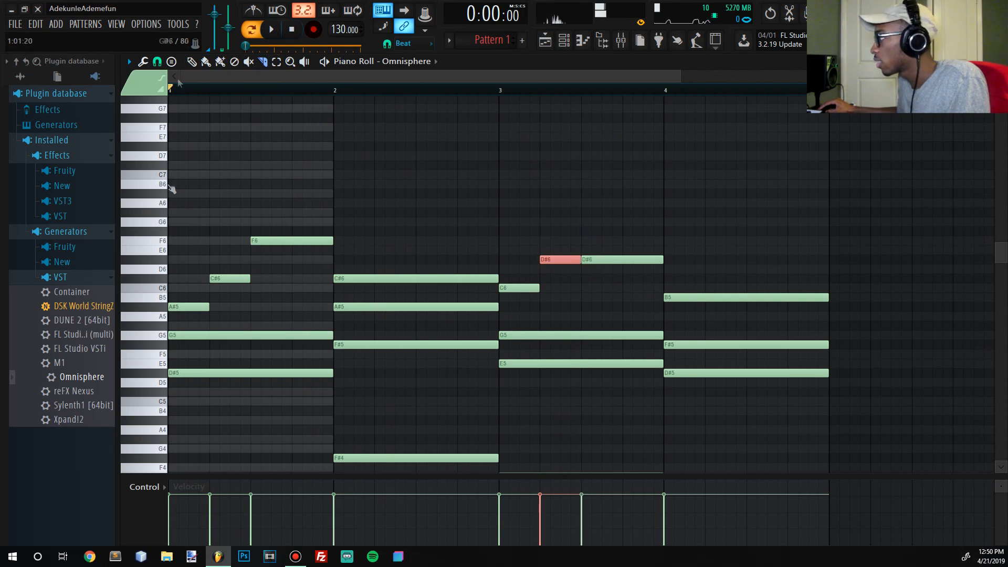
pyautogui.click(192, 61)
pyautogui.moveTo(641, 259); pyautogui.dragTo(635, 235)
pyautogui.click(499, 90)
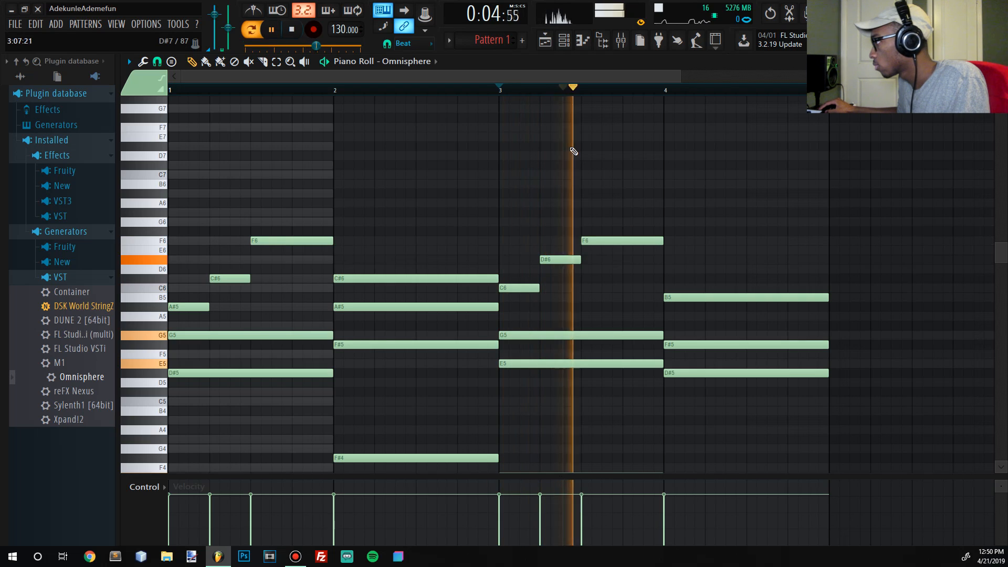
pyautogui.press('space')
# - Raise the last melody note of bar 3 to G6, play back from bar 3, and replay the pattern from the start
pyautogui.moveTo(597, 239); pyautogui.dragTo(598, 220)
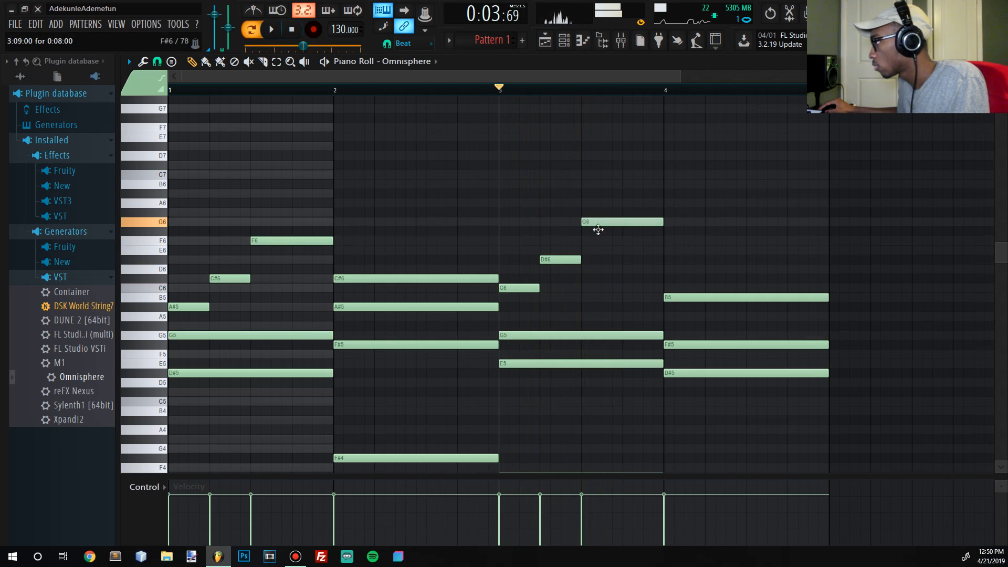
pyautogui.press('space')
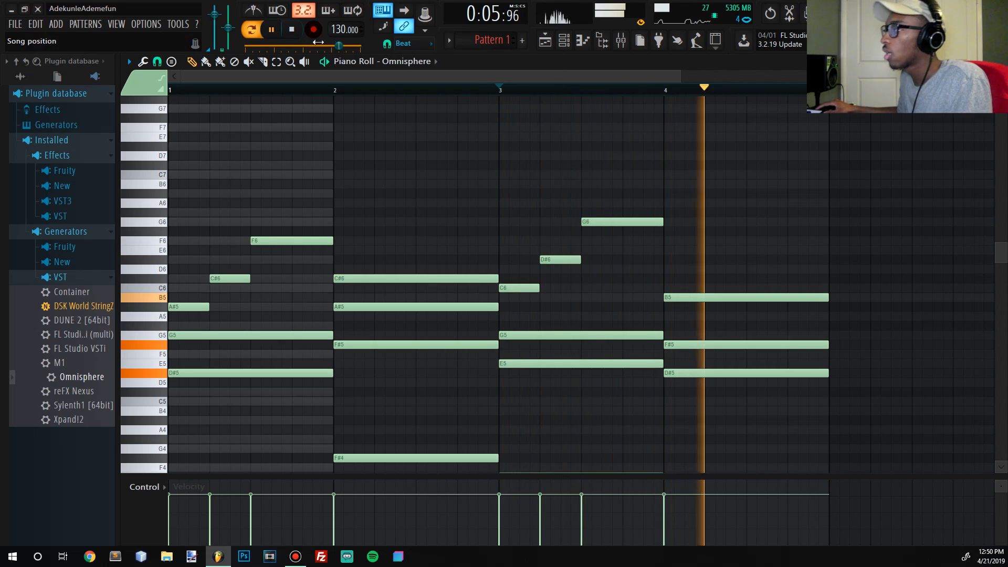
pyautogui.click(292, 30)
pyautogui.click(292, 29)
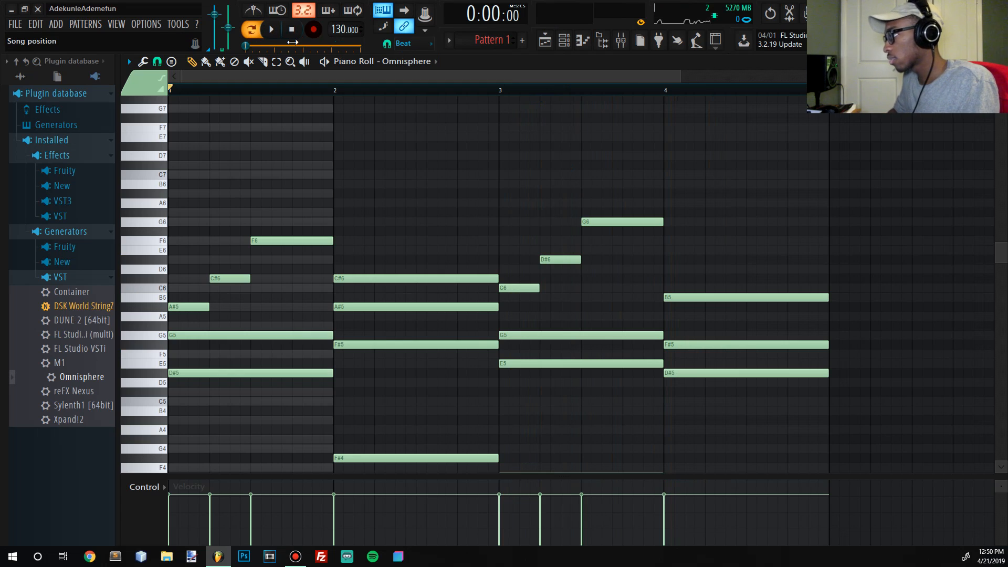
pyautogui.press('space')
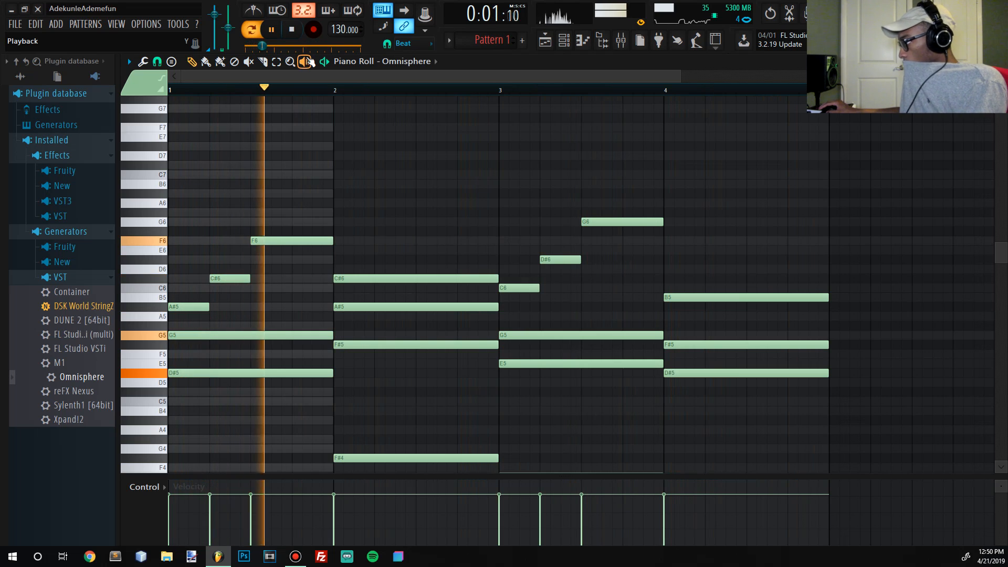
# - Lower the last melody notes of bars 1 and 3 to D#6 and F6, and play back the pattern
pyautogui.press('space')
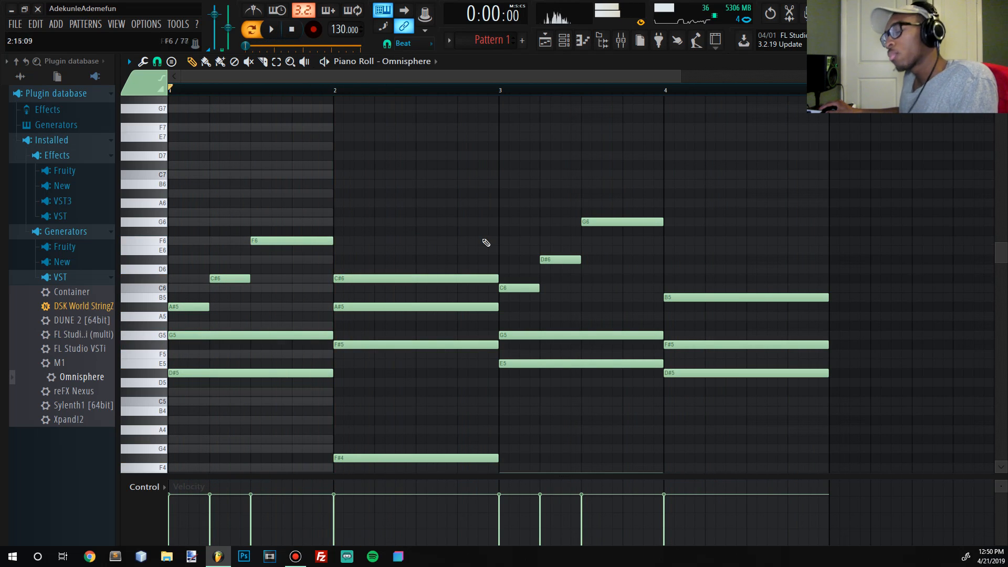
pyautogui.click(292, 31)
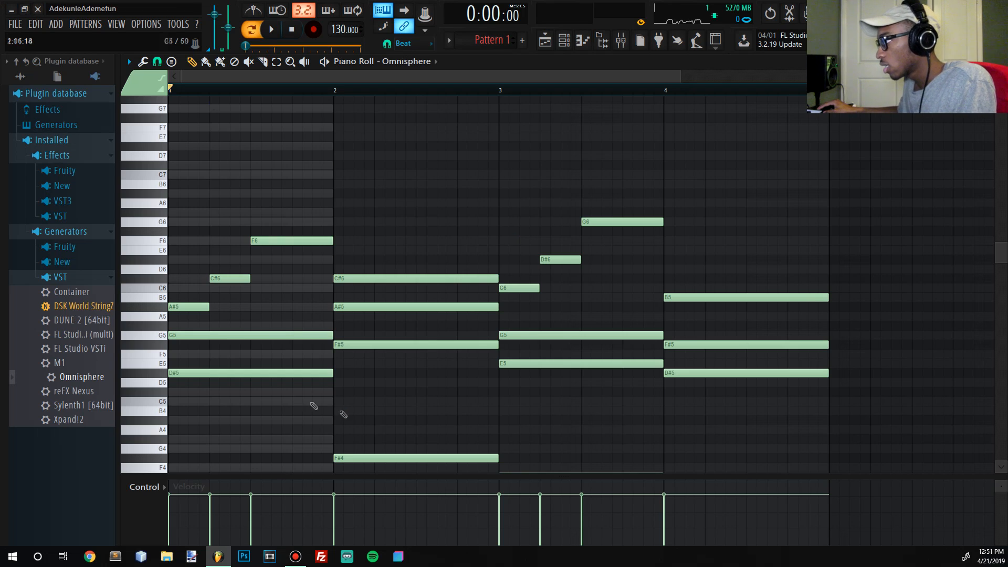
pyautogui.moveTo(636, 231); pyautogui.dragTo(275, 260)
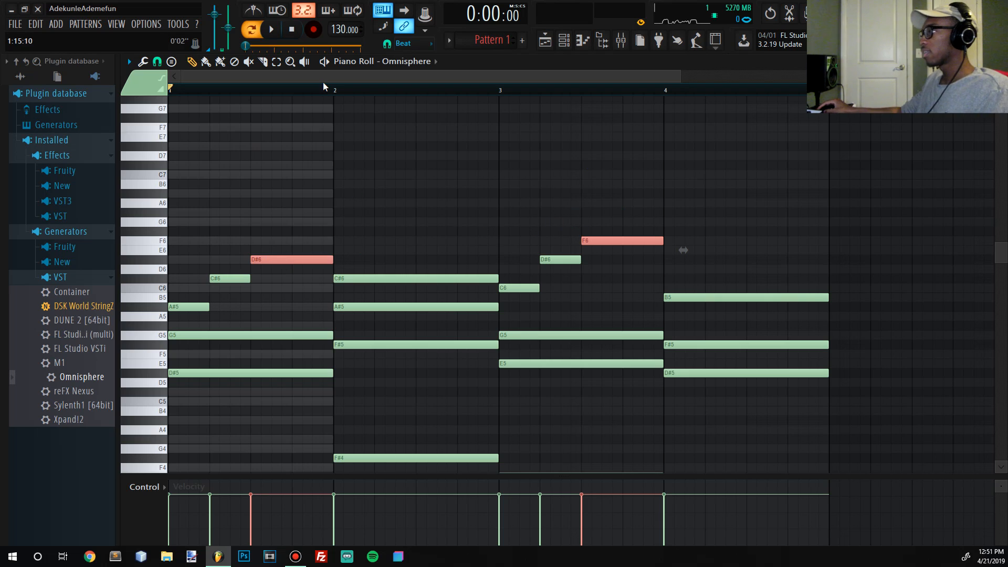
pyautogui.press('space')
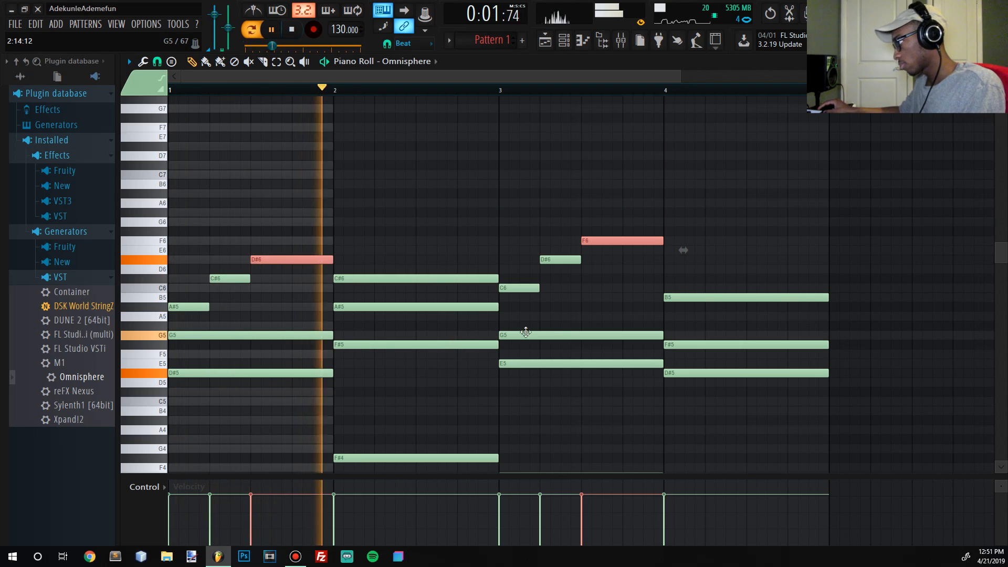
pyautogui.click(593, 298)
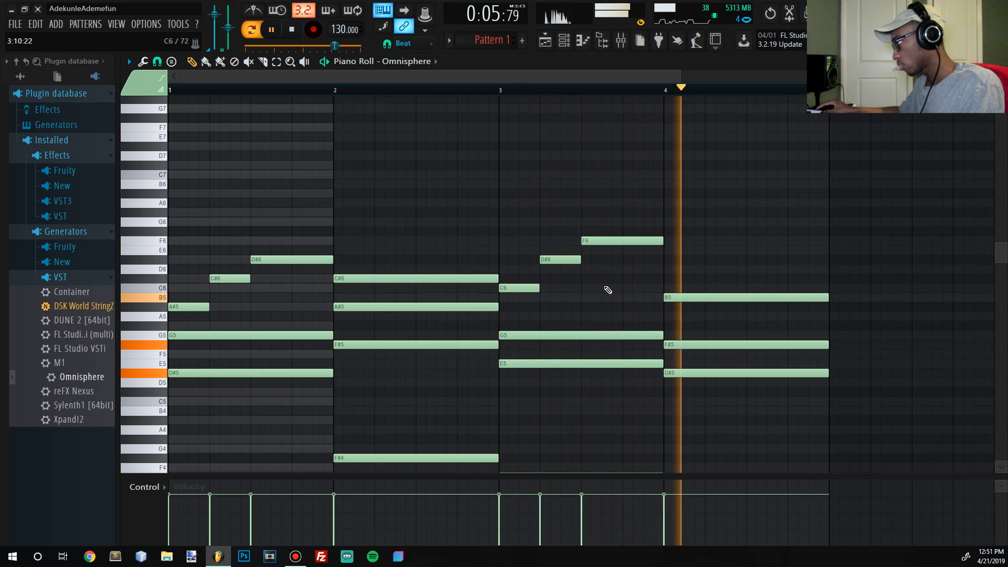
pyautogui.press('space')
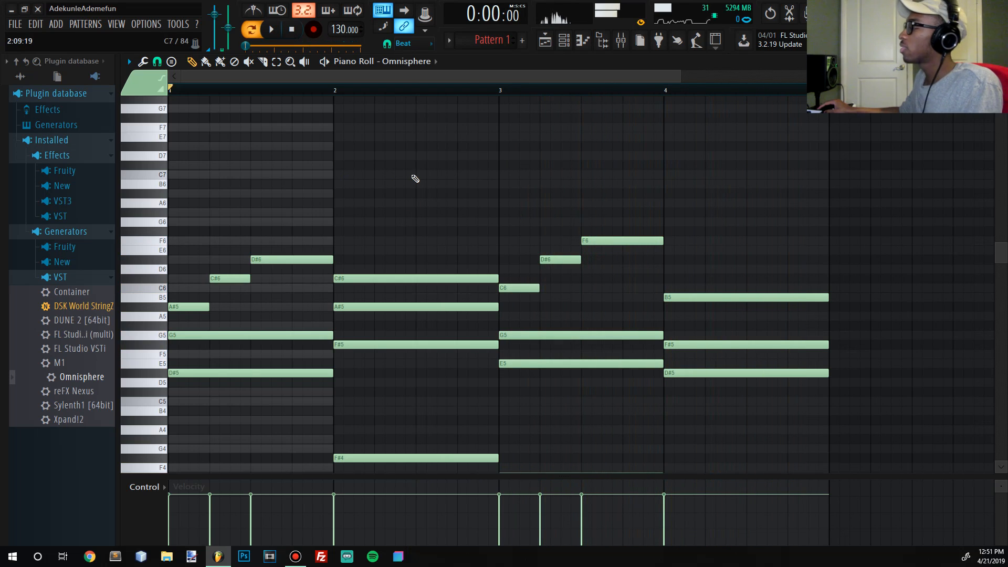
# - Delete the last melody notes of bars 1 and 3, and extend the preceding C#6 and D#6 to the ends of their bars
pyautogui.moveTo(638, 241); pyautogui.dragTo(310, 258)
pyautogui.keyDown('ctrl'); pyautogui.click(622, 232); pyautogui.keyUp('ctrl')
pyautogui.moveTo(605, 225); pyautogui.dragTo(610, 239)
pyautogui.press('Delete')
pyautogui.moveTo(541, 257); pyautogui.dragTo(541, 258)
pyautogui.moveTo(233, 274); pyautogui.dragTo(317, 278)
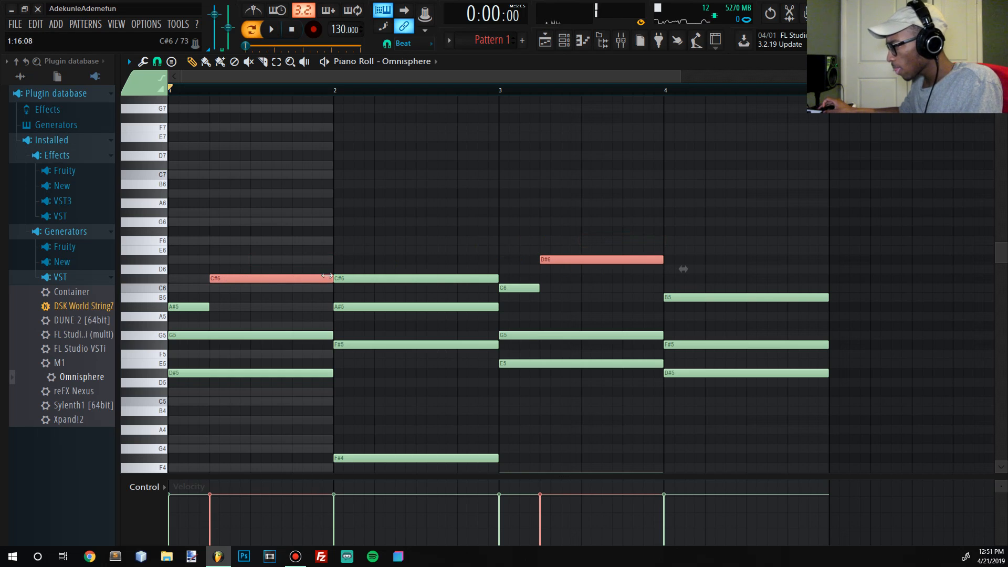
pyautogui.keyDown('ctrl'); pyautogui.click(313, 241); pyautogui.keyUp('ctrl')
# - Add a G6 note at the start of bar 1 above the chord and play back the pattern
pyautogui.scroll(-3, 313, 242)
pyautogui.scroll(2, 322, 240)
pyautogui.scroll(-2, 331, 240)
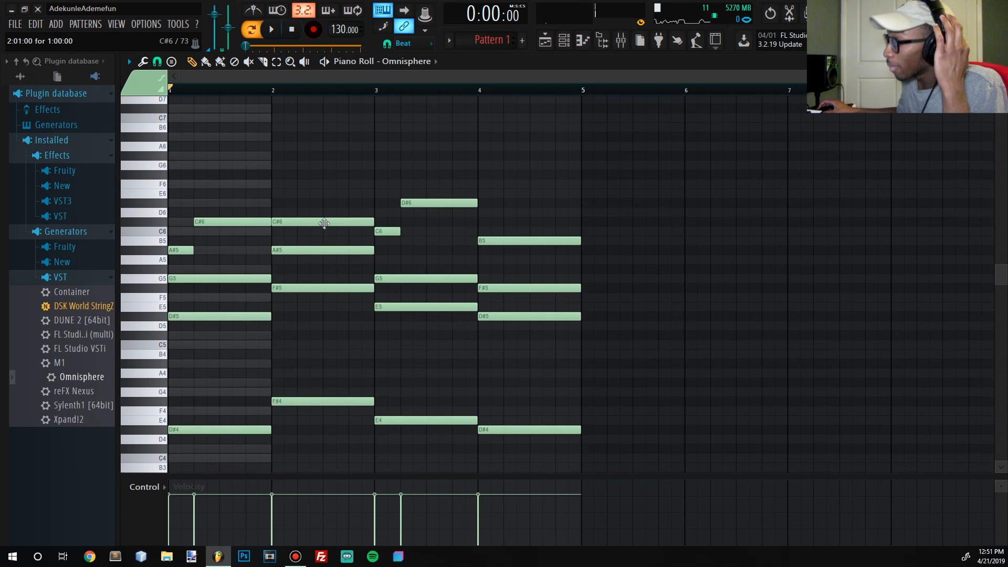
pyautogui.scroll(3, 324, 221)
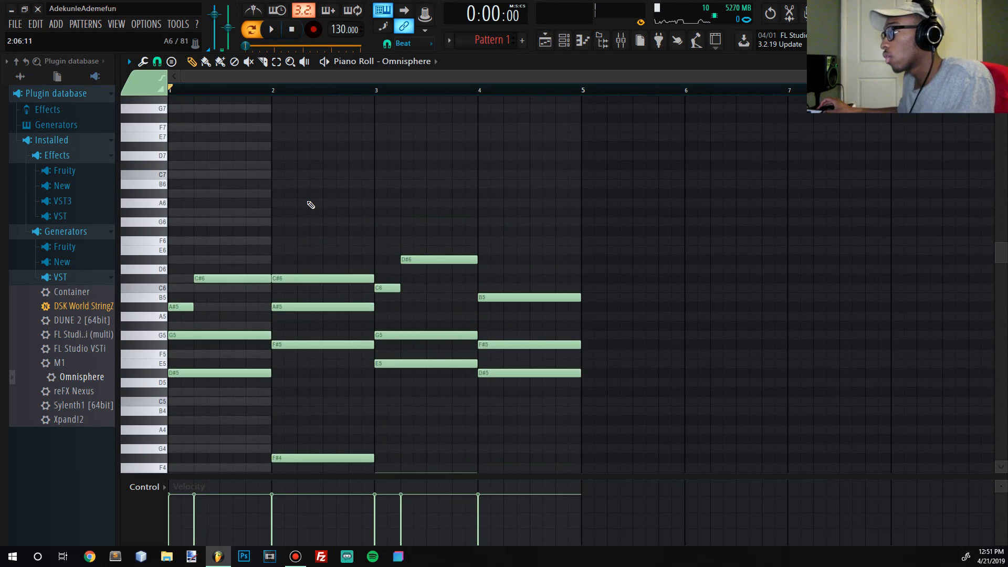
pyautogui.scroll(4, 236, 230)
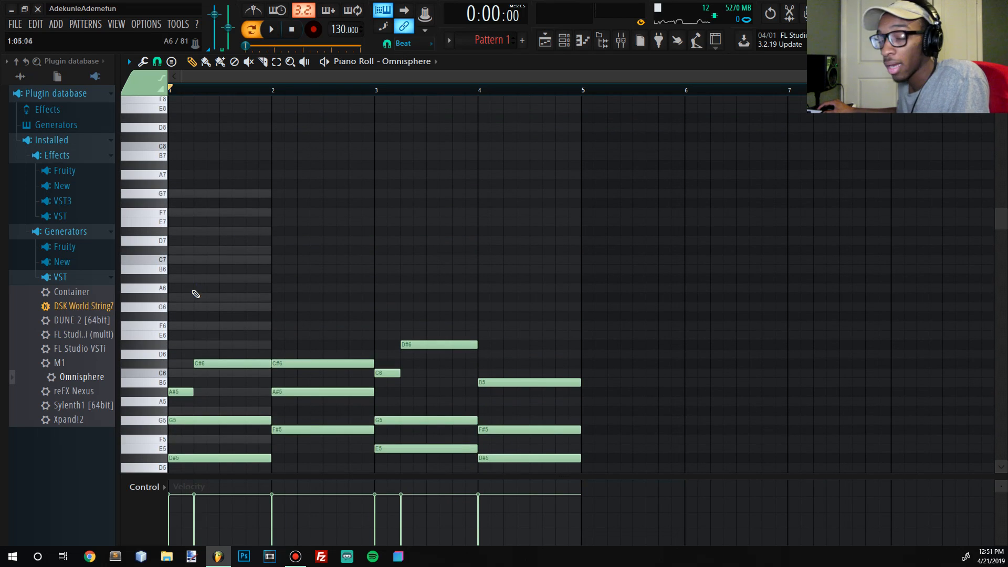
pyautogui.scroll(-3, 196, 294)
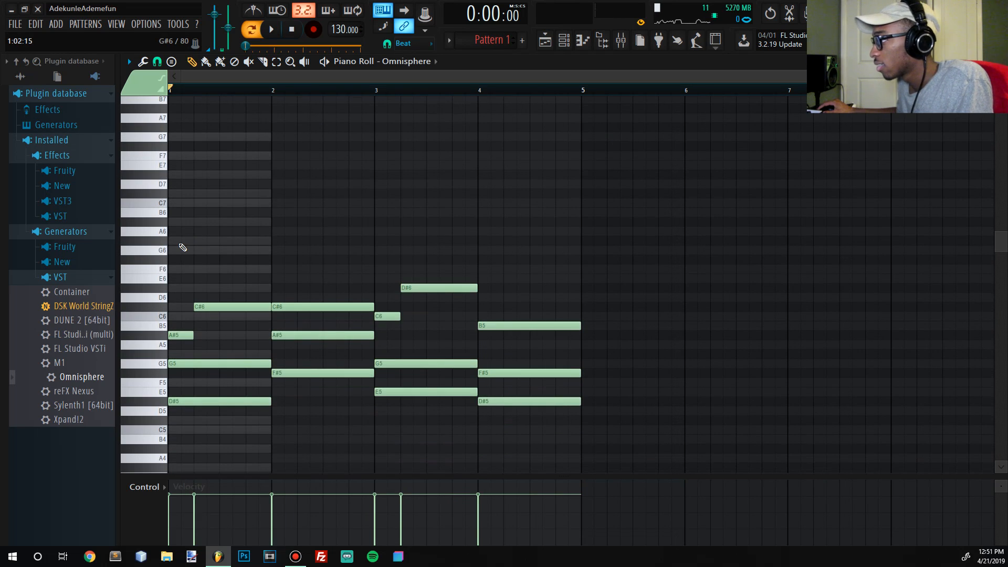
pyautogui.click(178, 249)
pyautogui.press('space')
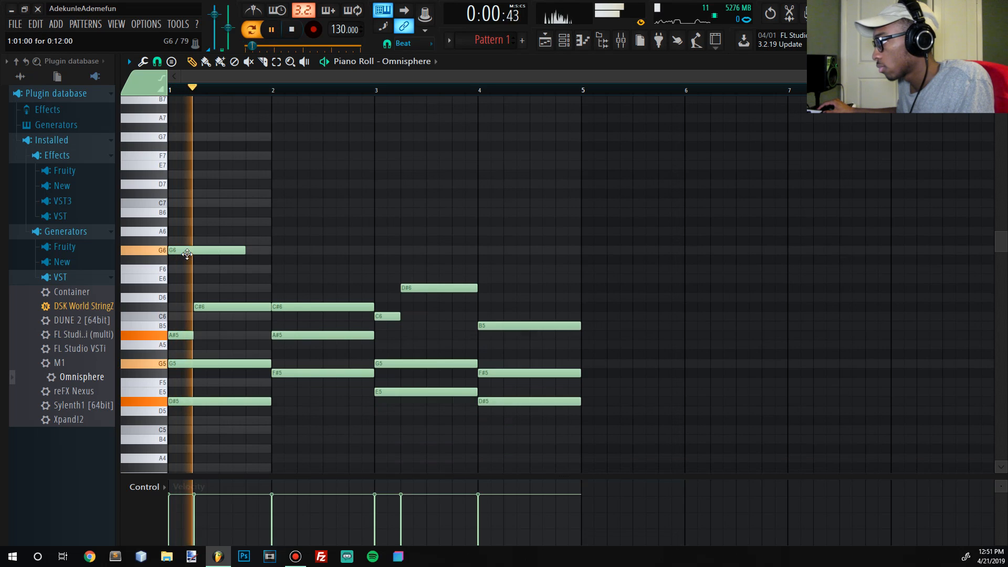
pyautogui.press('space')
# - Lower bar 1's added top note to D#6 and shorten it to half a bar, auditioning the result
pyautogui.moveTo(243, 269); pyautogui.dragTo(221, 293)
pyautogui.rightClick(221, 292)
pyautogui.press('space')
pyautogui.moveTo(243, 250); pyautogui.dragTo(162, 289)
pyautogui.press('space')
pyautogui.press('space')
pyautogui.press('space')
pyautogui.rightClick(217, 268)
pyautogui.press('space')
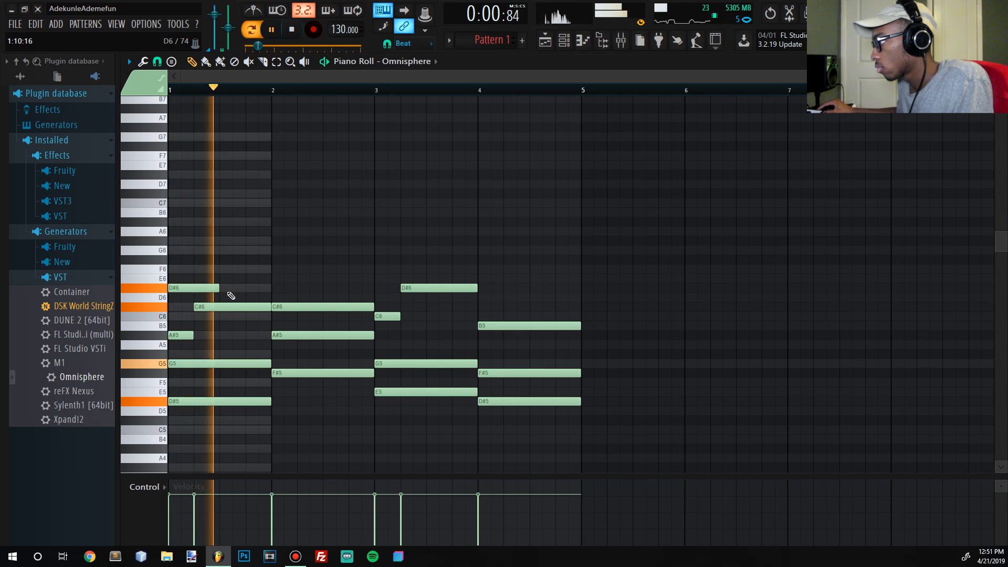
# - Add an F6 note filling the second half of bar 1 and play back the pattern
pyautogui.press('space')
pyautogui.click(220, 268)
pyautogui.press('space')
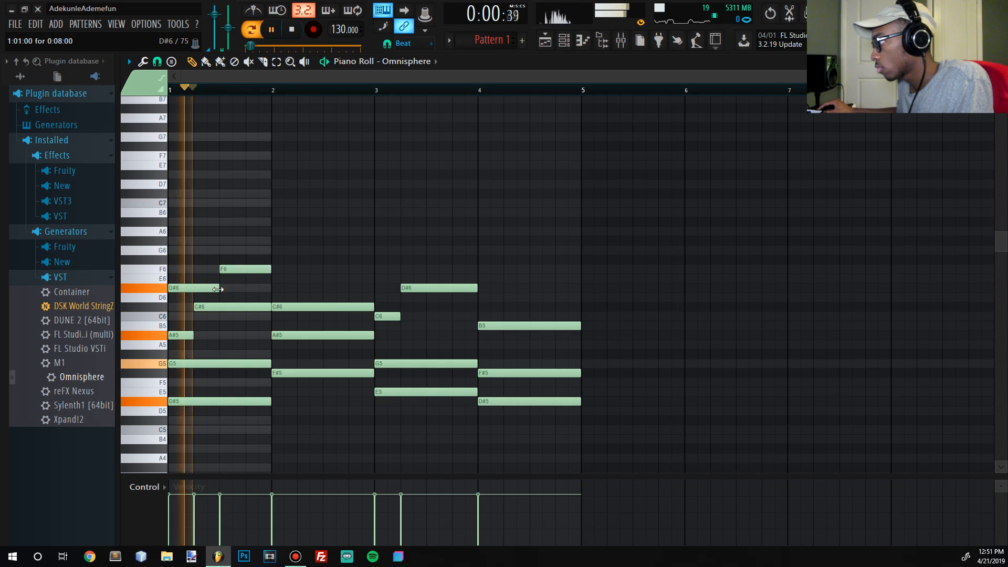
# - Slice bar 2's C#6 at mid-bar, raise the second half to D#6, and play back the pattern
pyautogui.press('space')
pyautogui.click(273, 239)
pyautogui.moveTo(273, 238)
pyautogui.mouseDown()
pyautogui.moveTo(272, 258)
pyautogui.moveTo(273, 246)
pyautogui.mouseUp()
pyautogui.rightClick(287, 251)
pyautogui.press('space')
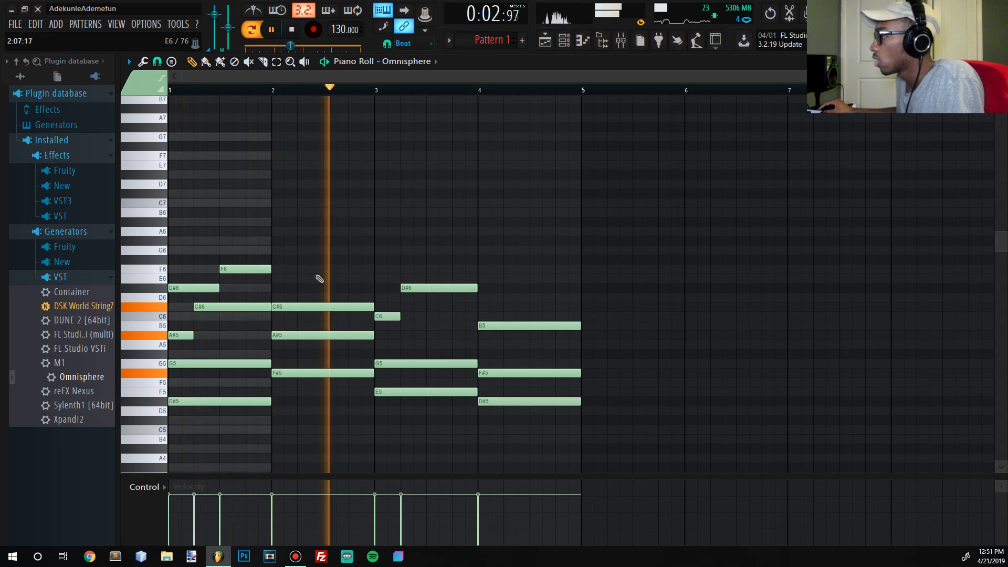
pyautogui.press('space')
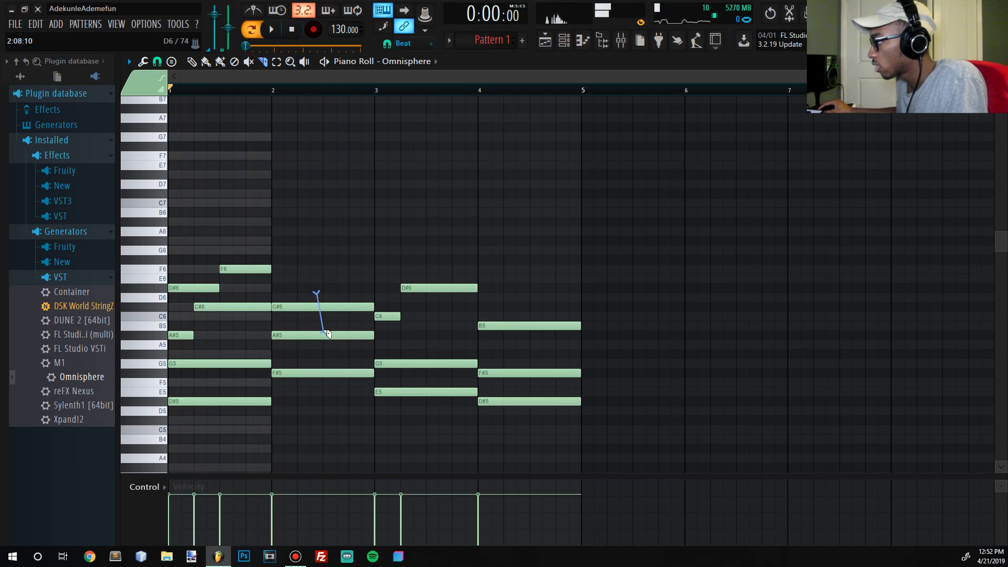
pyautogui.moveTo(328, 300); pyautogui.dragTo(323, 334)
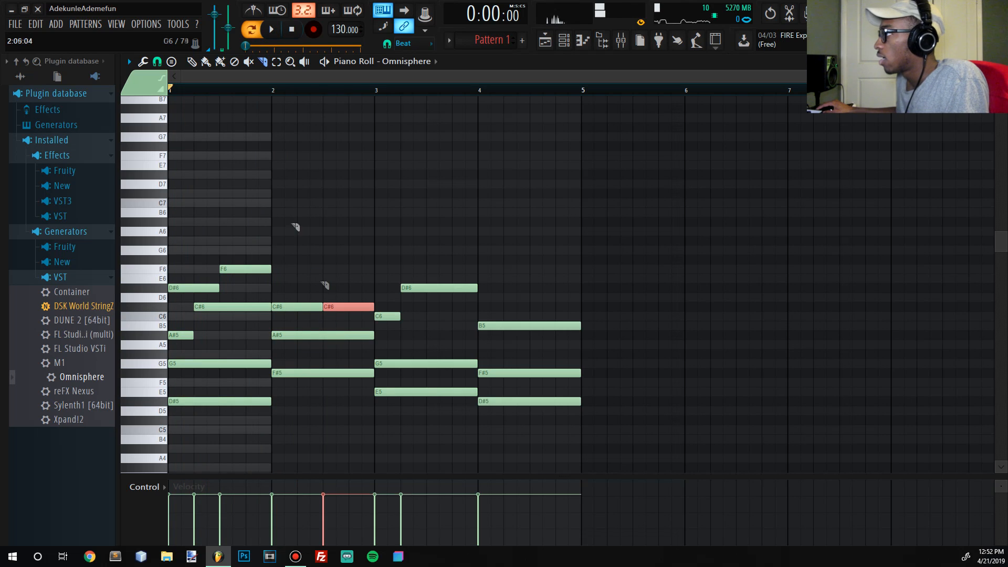
pyautogui.click(192, 62)
pyautogui.moveTo(345, 307); pyautogui.dragTo(342, 287)
pyautogui.press('space')
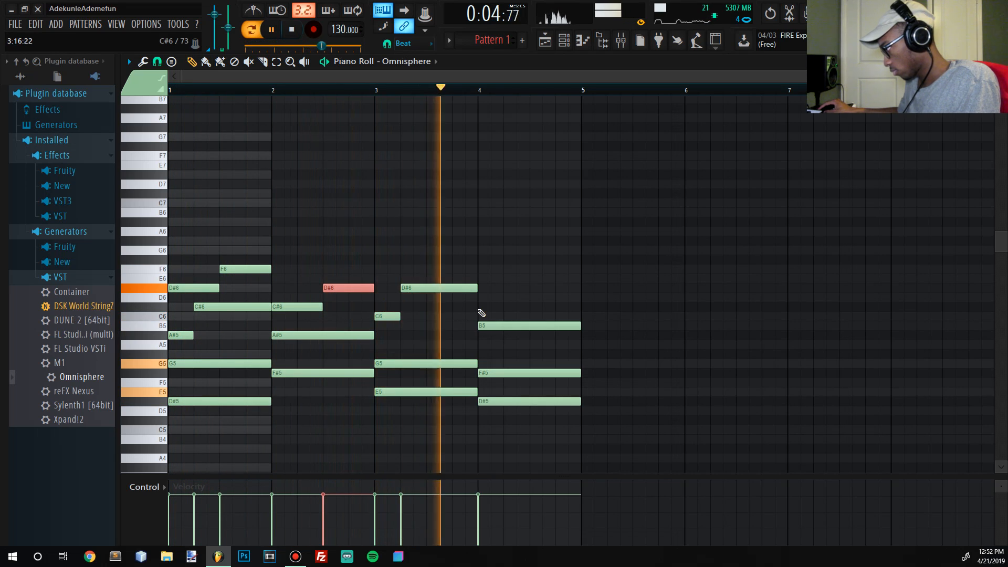
pyautogui.press('space')
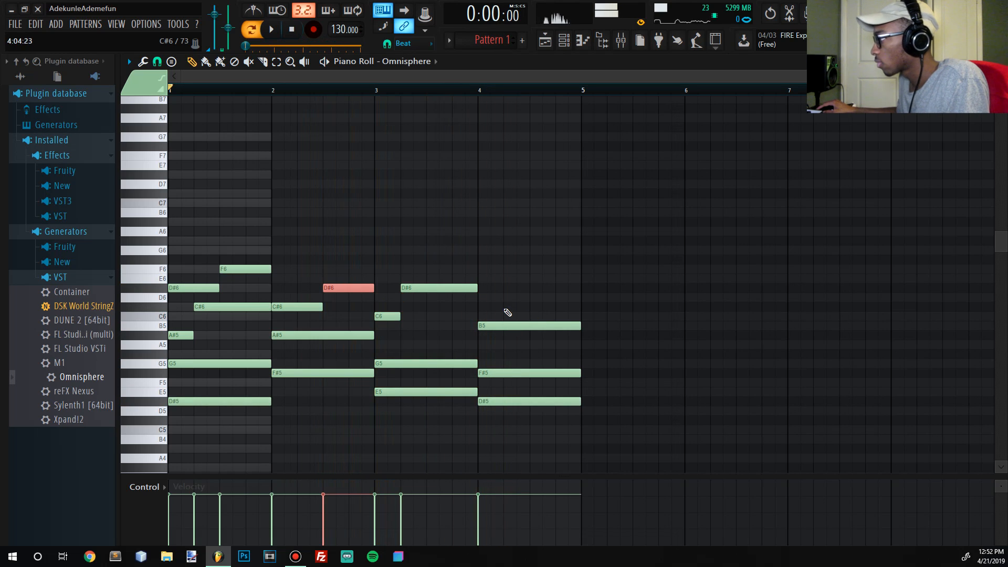
# - Slice bar 4's B5 after the first beat, raise the remainder to C#6, and play back the pattern
pyautogui.click(262, 61)
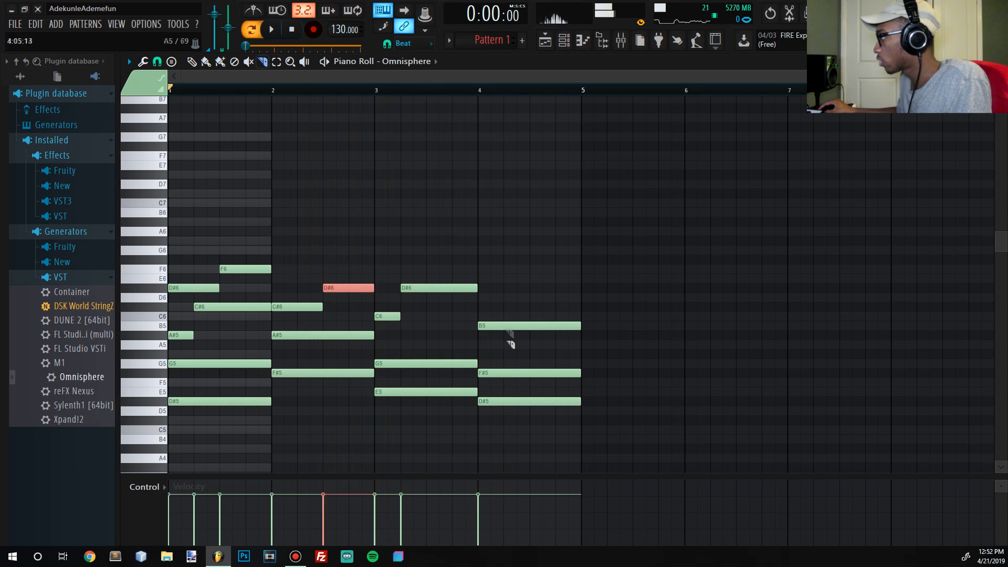
pyautogui.moveTo(510, 336); pyautogui.dragTo(506, 310)
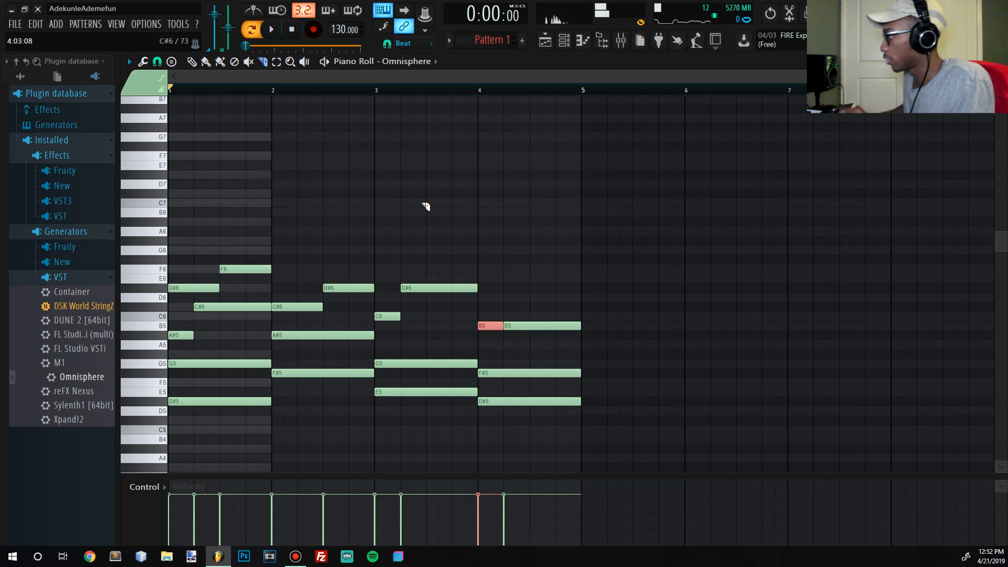
pyautogui.click(554, 326)
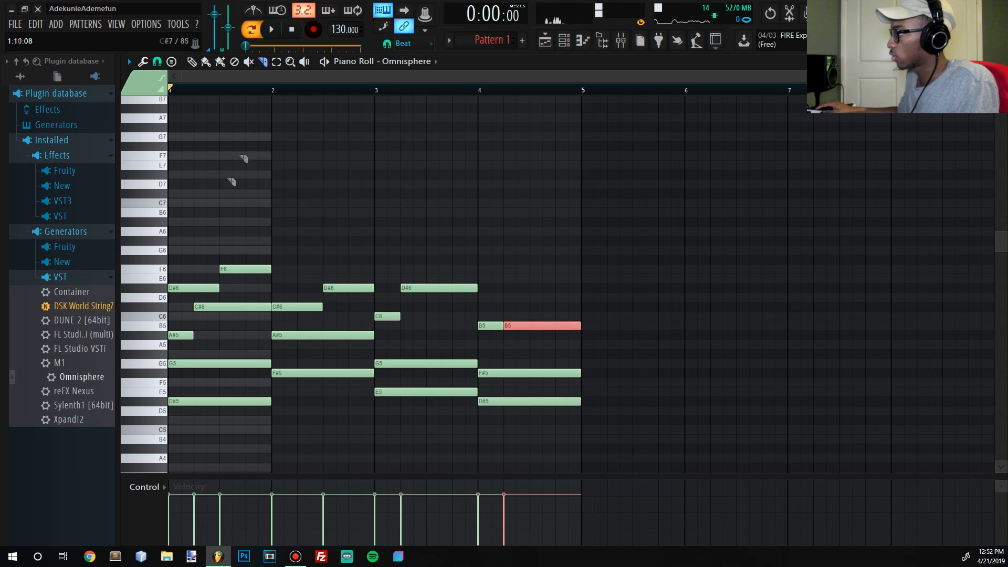
pyautogui.click(191, 61)
pyautogui.hotkey('shift', 'Up')
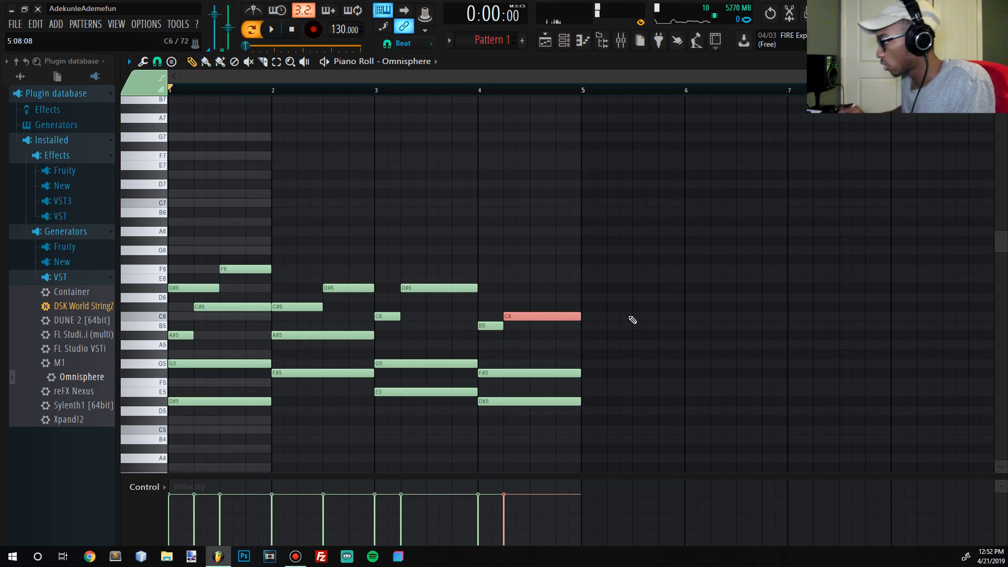
pyautogui.press('space')
pyautogui.hotkey('shift', 'Up')
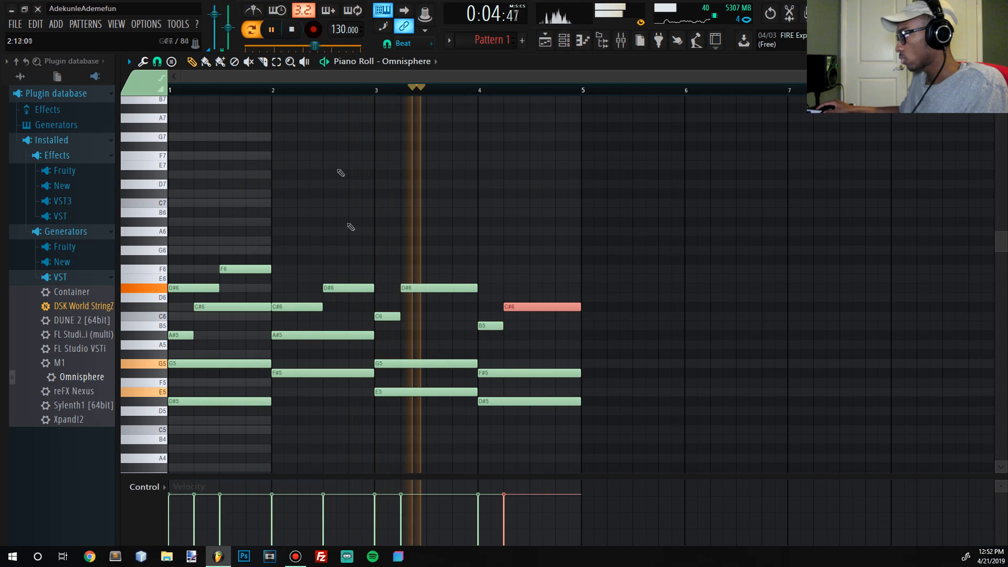
pyautogui.click(293, 30)
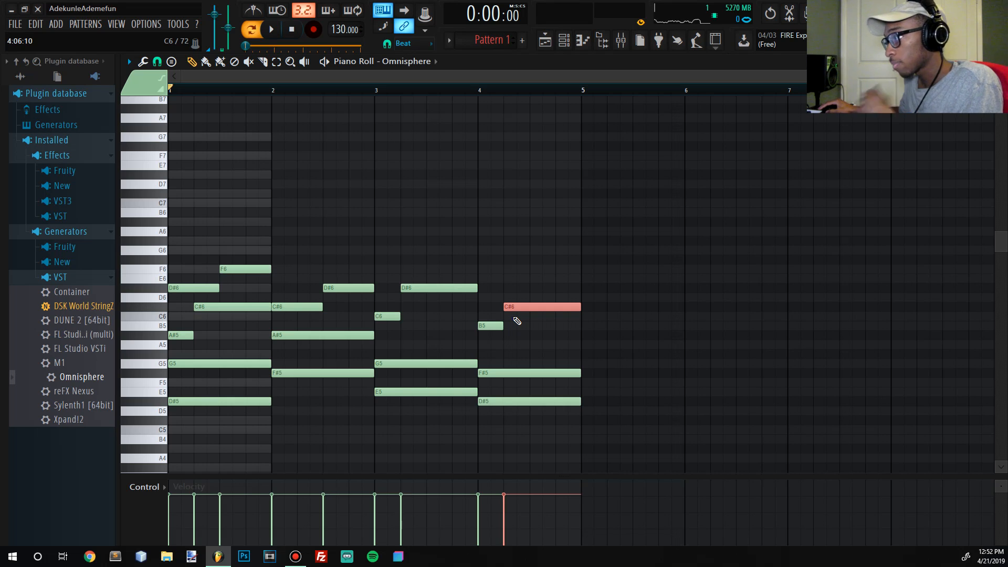
pyautogui.moveTo(500, 327)
pyautogui.mouseDown()
pyautogui.moveTo(578, 326)
pyautogui.moveTo(496, 328)
pyautogui.moveTo(516, 331)
pyautogui.moveTo(503, 338)
pyautogui.mouseUp()
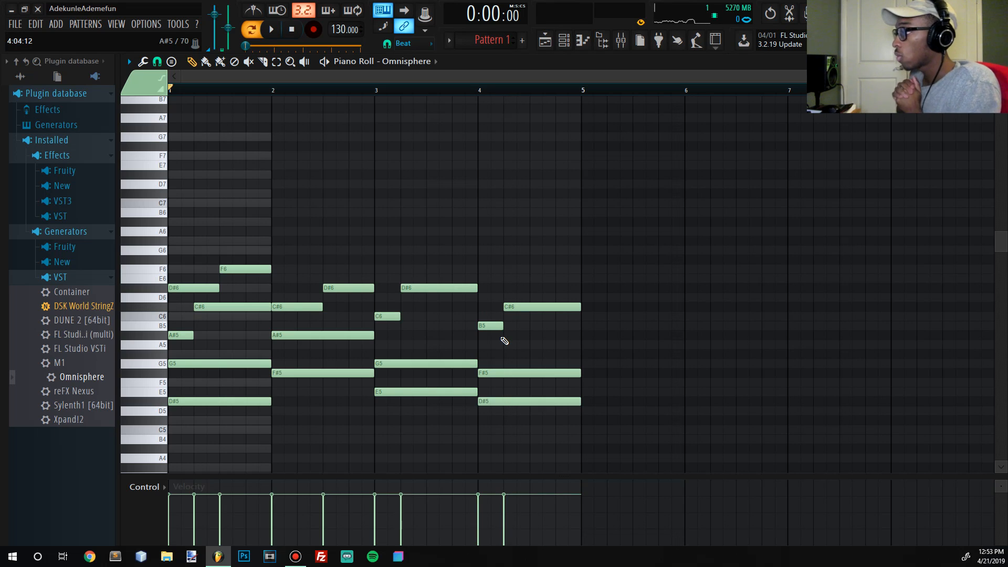
pyautogui.scroll(-3, 404, 295)
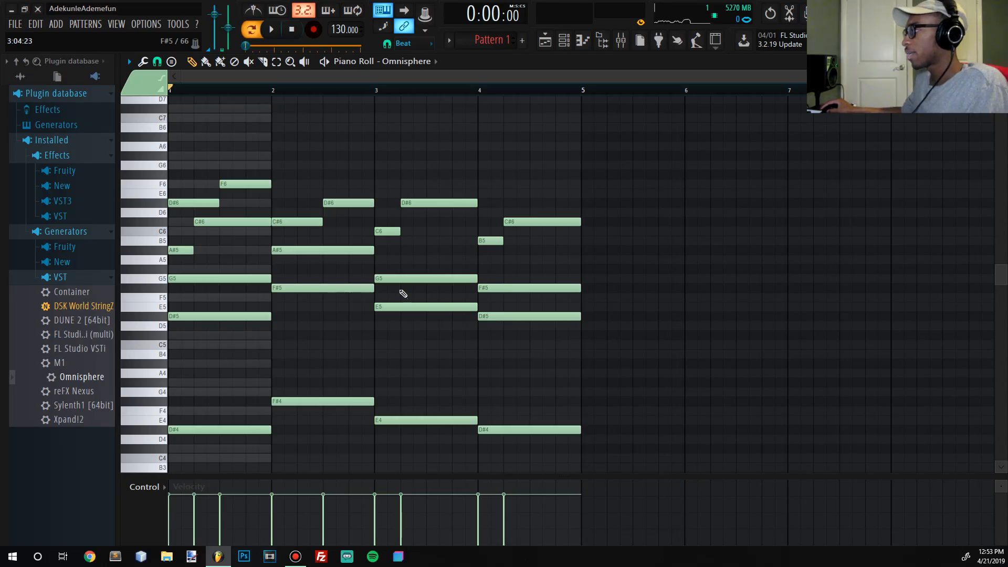